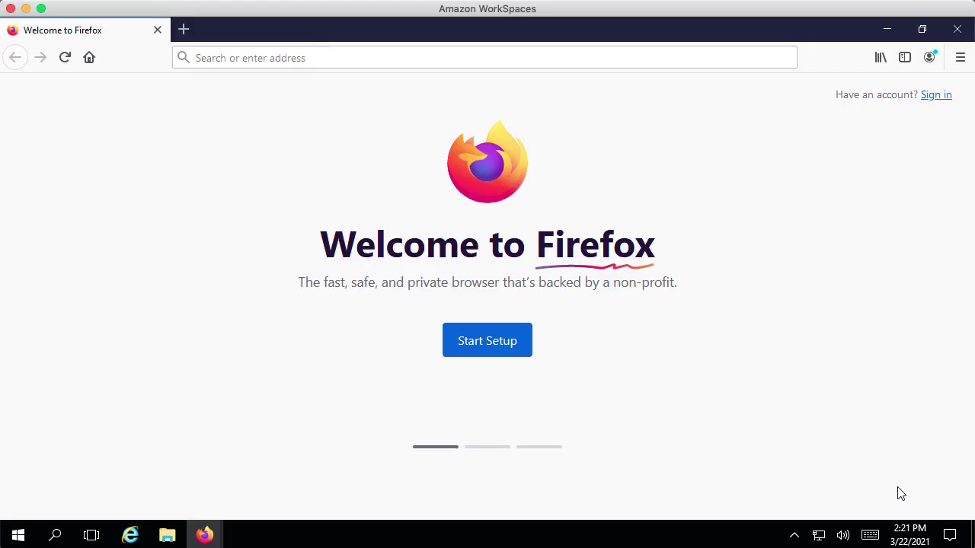
Step: Search Google for 'java jdk download' from the Firefox address bar
{"action": "left_click", "coordinate": [349, 60]}
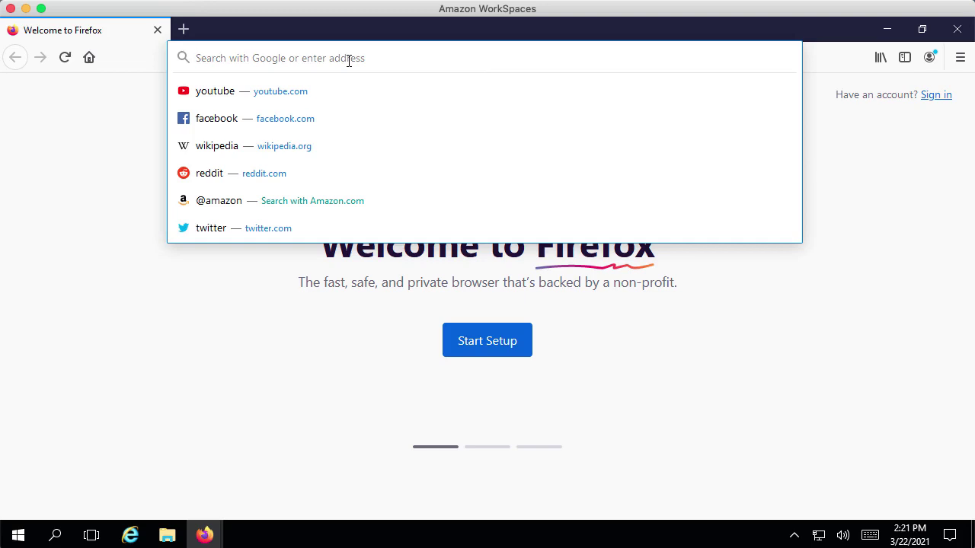
{"action": "type", "text": "java jdk do"}
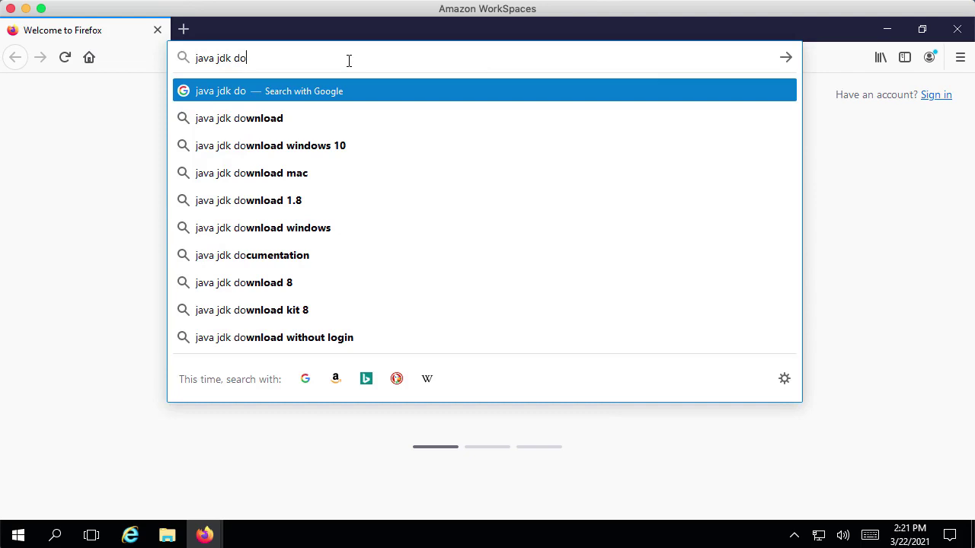
{"action": "key", "text": "Down"}
{"action": "key", "text": "Return"}
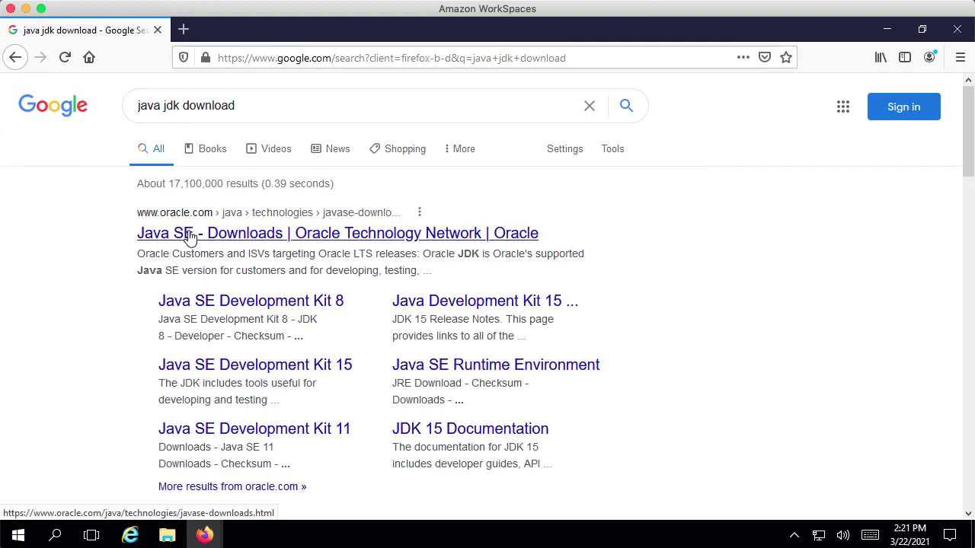
Step: Open Oracle's Java SE Downloads page and put the JDK installation overview in a new tab
{"action": "left_click", "coordinate": [190, 235]}
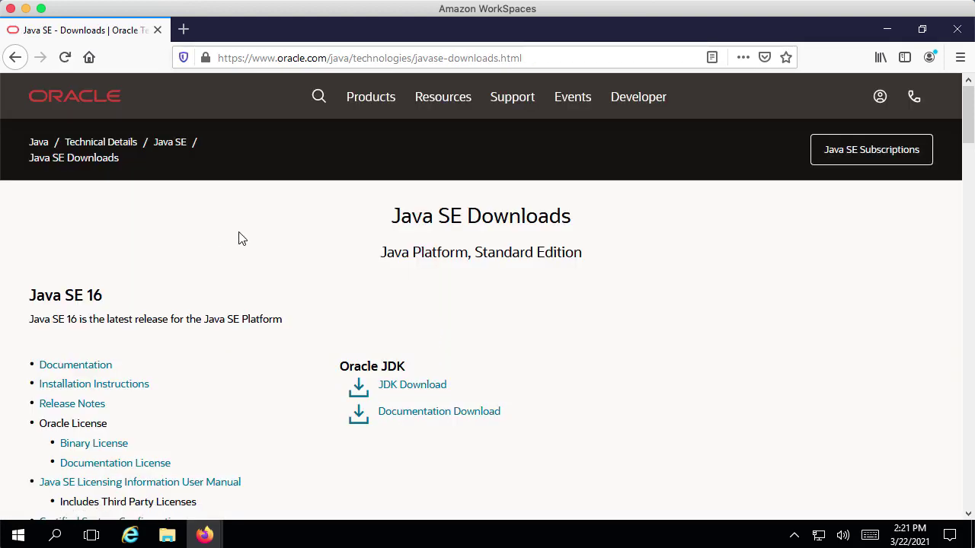
{"action": "scroll", "coordinate": [239, 239], "scroll_direction": "down", "scroll_amount": 1}
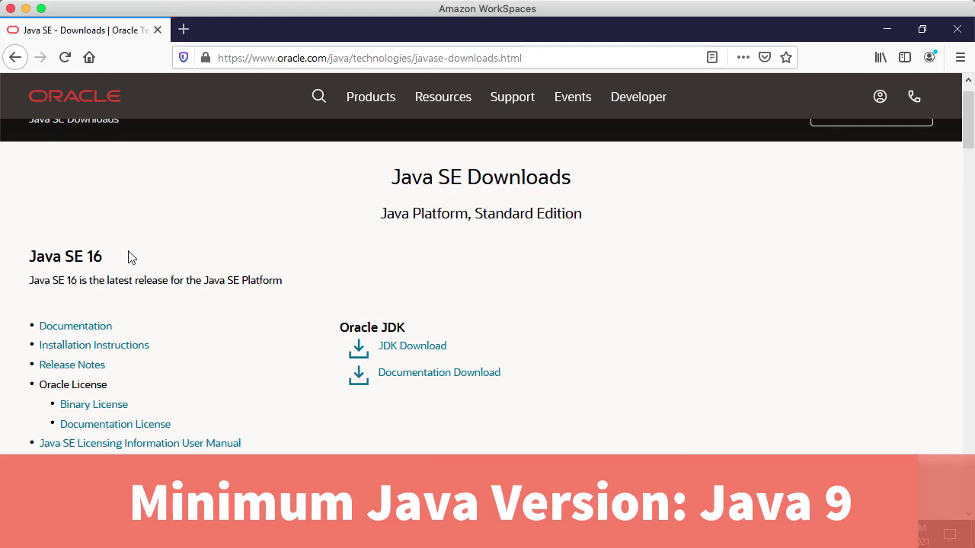
{"action": "scroll", "coordinate": [129, 258], "scroll_direction": "down", "scroll_amount": 2}
{"action": "middle_click", "coordinate": [140, 267]}
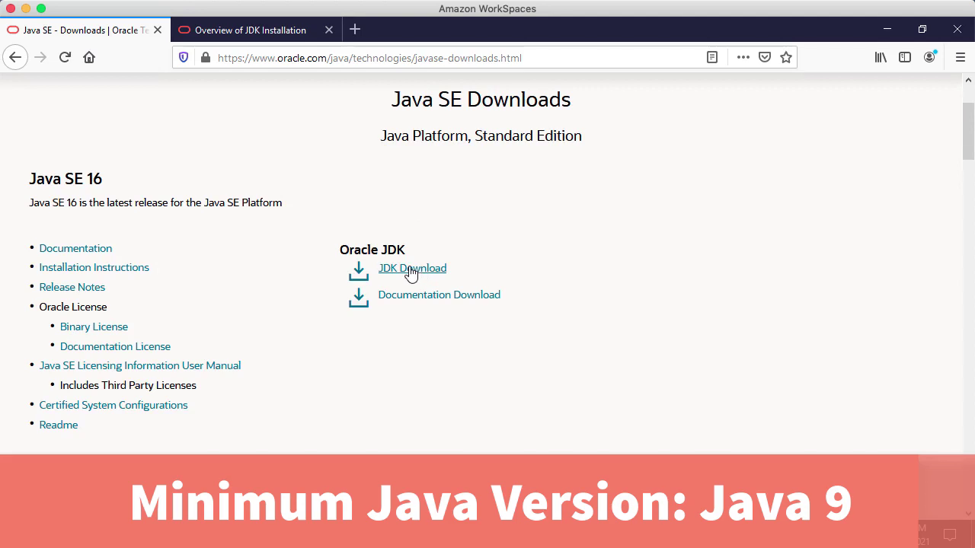
Step: Go to the JDK 16 download page and bring its installer table into view
{"action": "left_click", "coordinate": [411, 273]}
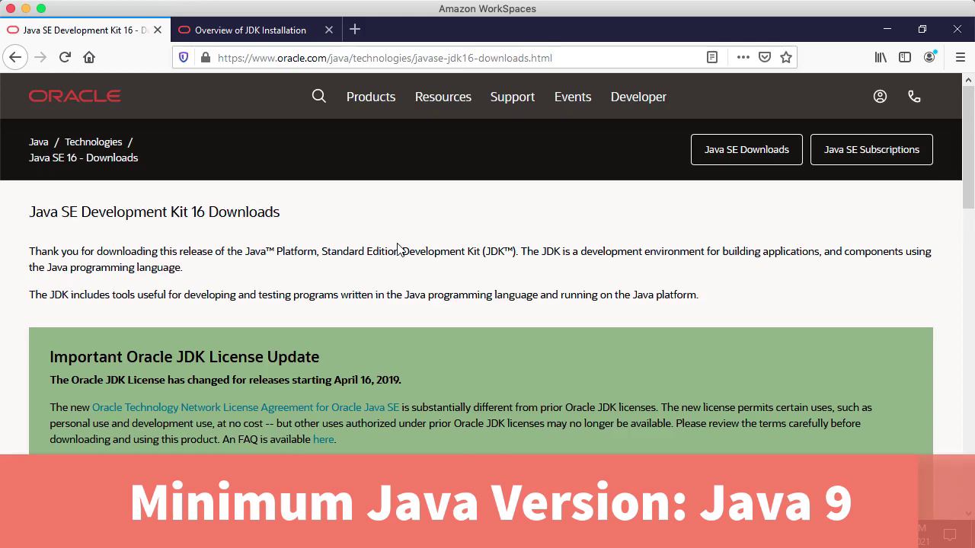
{"action": "scroll", "coordinate": [397, 245], "scroll_direction": "down", "scroll_amount": 5}
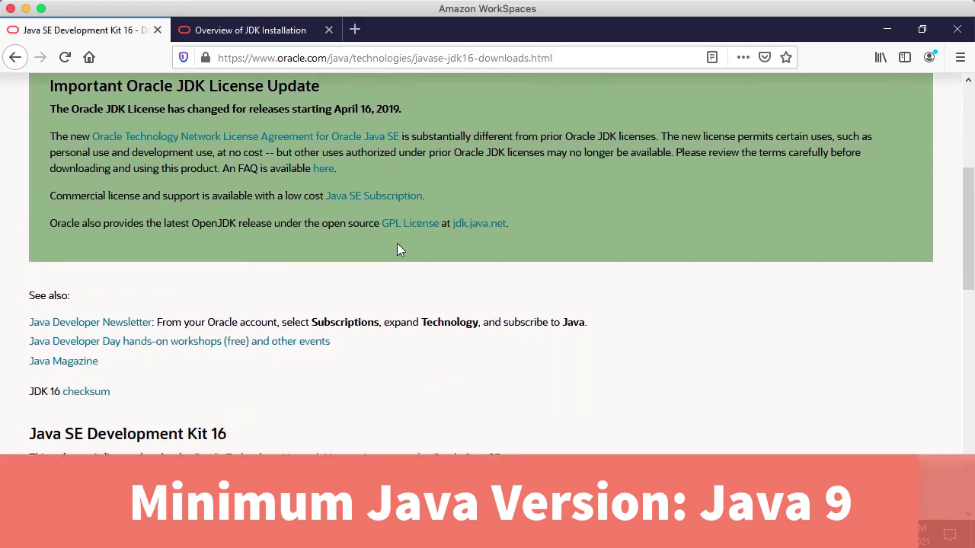
{"action": "scroll", "coordinate": [397, 245], "scroll_direction": "down", "scroll_amount": 6}
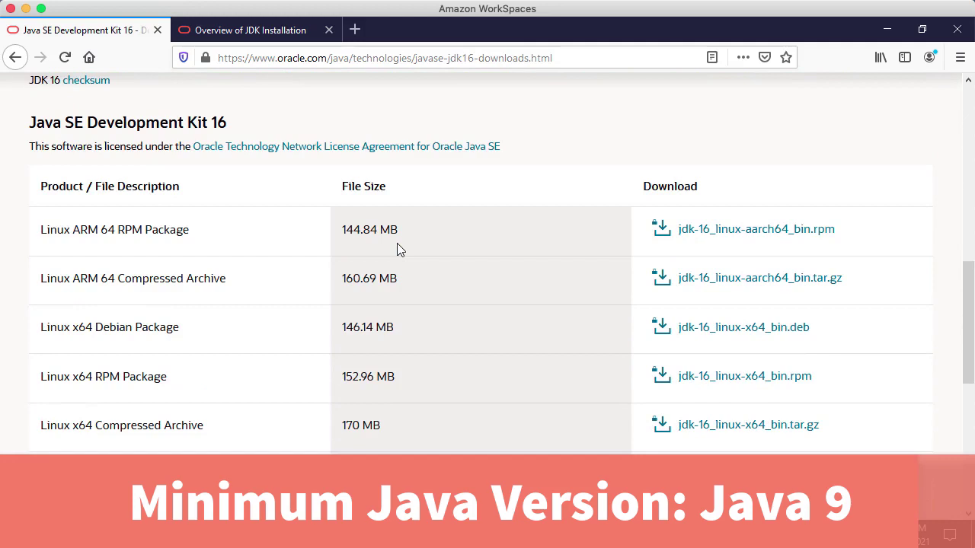
{"action": "scroll", "coordinate": [397, 249], "scroll_direction": "down", "scroll_amount": 2}
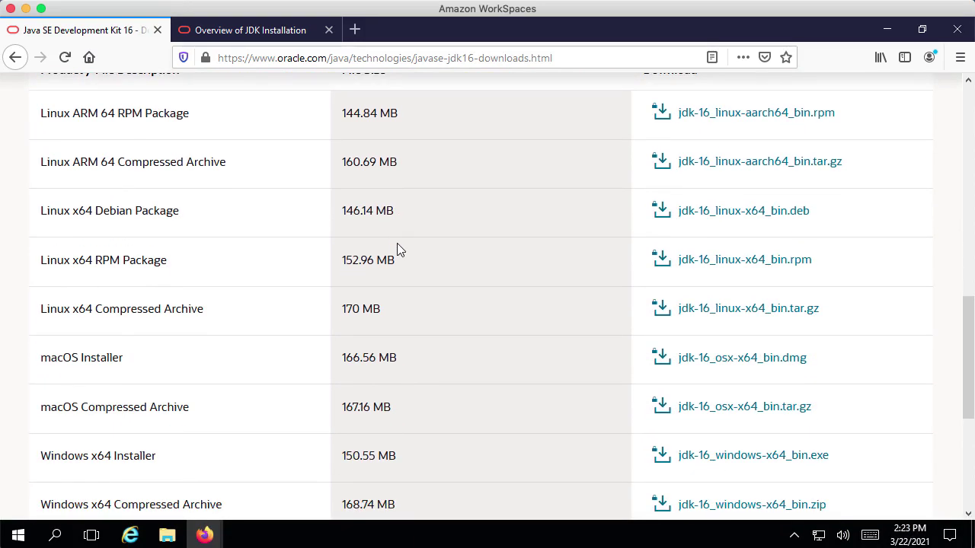
{"action": "scroll", "coordinate": [397, 249], "scroll_direction": "down", "scroll_amount": 2}
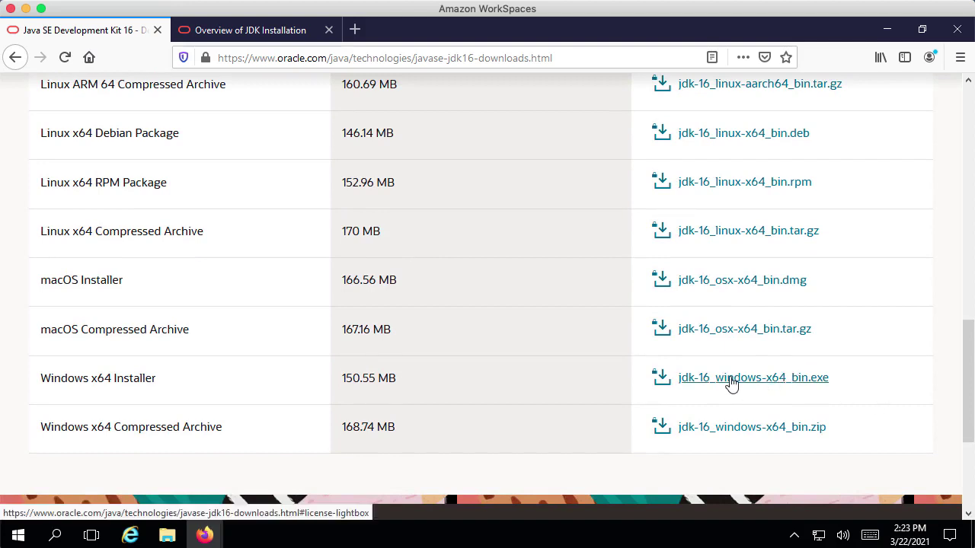
Step: Accept the Oracle license, save jdk-16_windows-x64_bin.exe to disk, then bring up File Explorer
{"action": "left_click", "coordinate": [780, 385]}
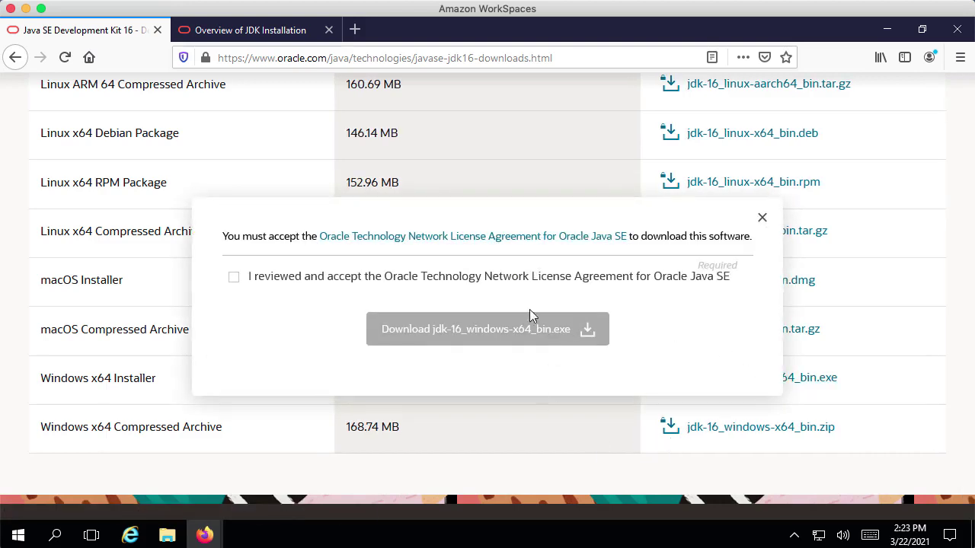
{"action": "left_click", "coordinate": [235, 278]}
{"action": "left_click", "coordinate": [439, 335]}
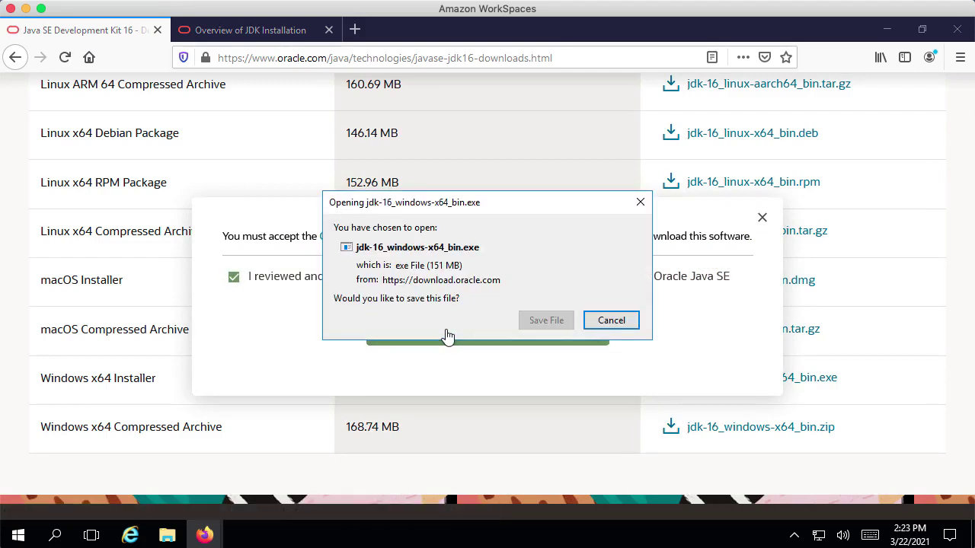
{"action": "left_click", "coordinate": [553, 321]}
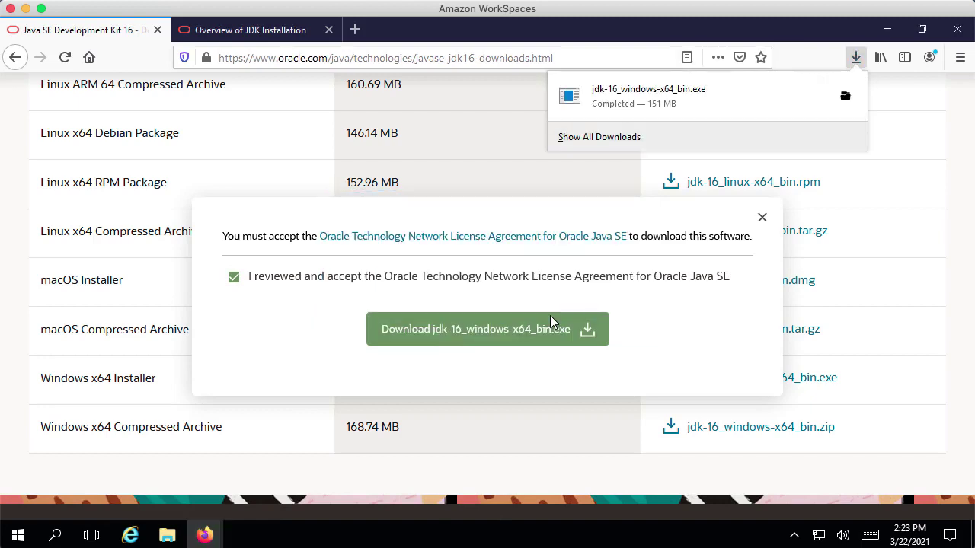
{"action": "left_click", "coordinate": [168, 537]}
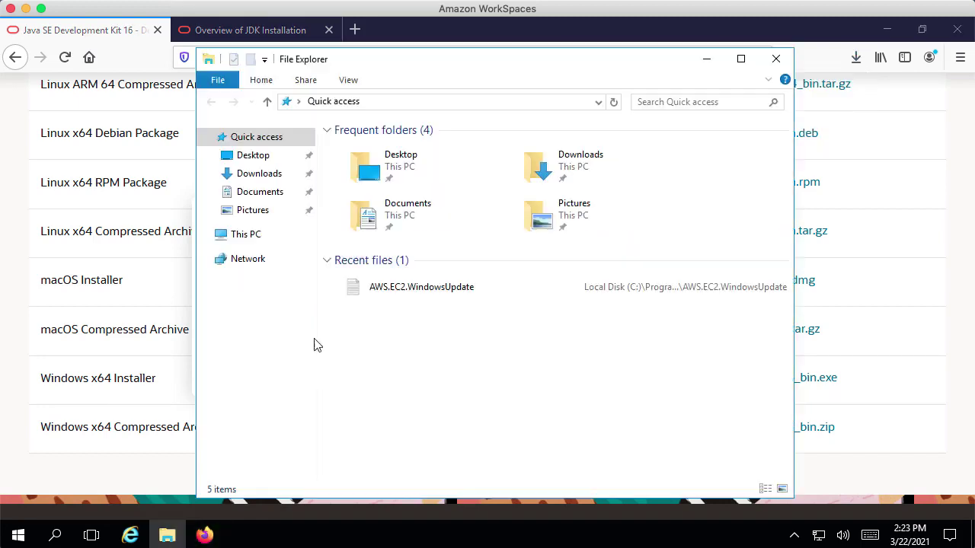
Step: Run jdk-16_windows-x64_bin from Downloads and approve the User Account Control prompt
{"action": "left_click", "coordinate": [273, 182]}
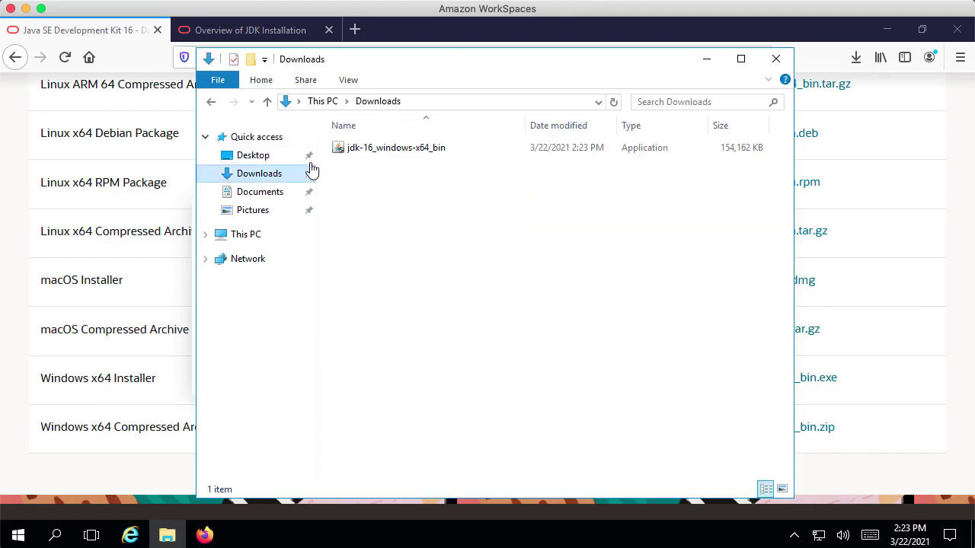
{"action": "double_click", "coordinate": [376, 152]}
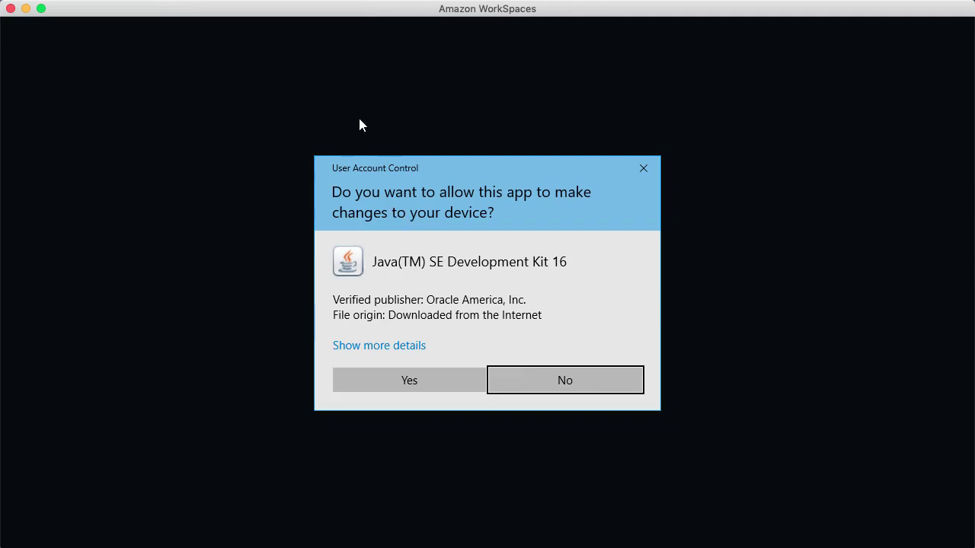
{"action": "left_click", "coordinate": [415, 377]}
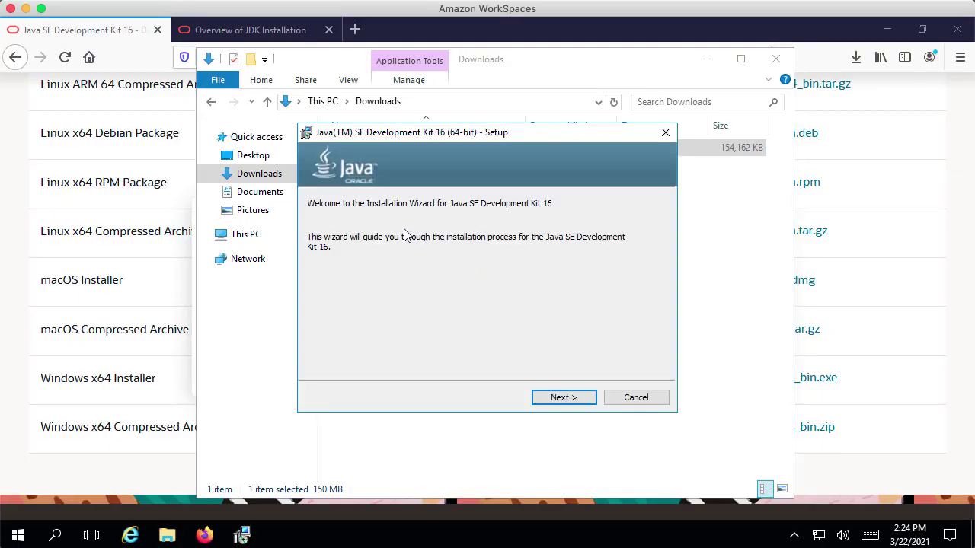
Step: Advance to the Destination Folder step and select the C:\Program Files\Java\jdk-16\ path in Change Folder
{"action": "left_click", "coordinate": [562, 398]}
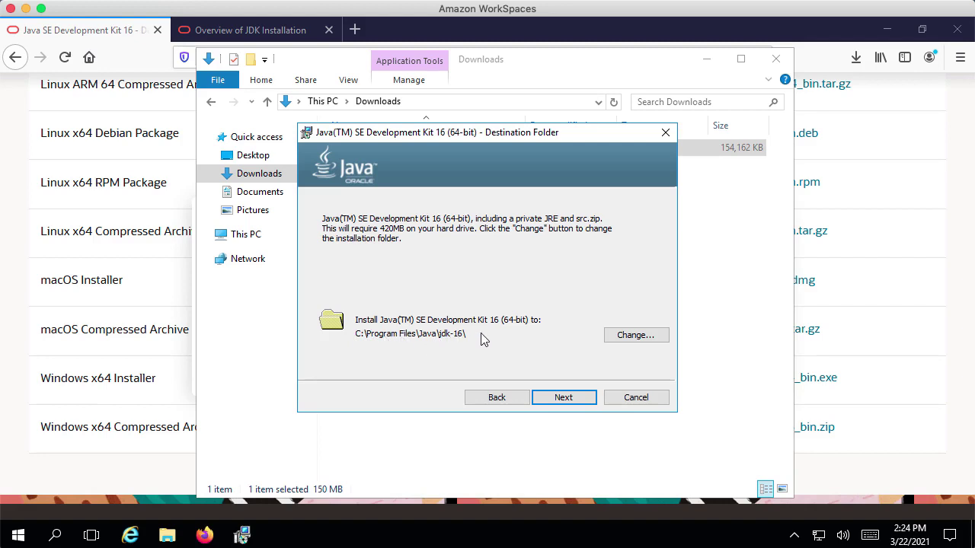
{"action": "left_click", "coordinate": [617, 336]}
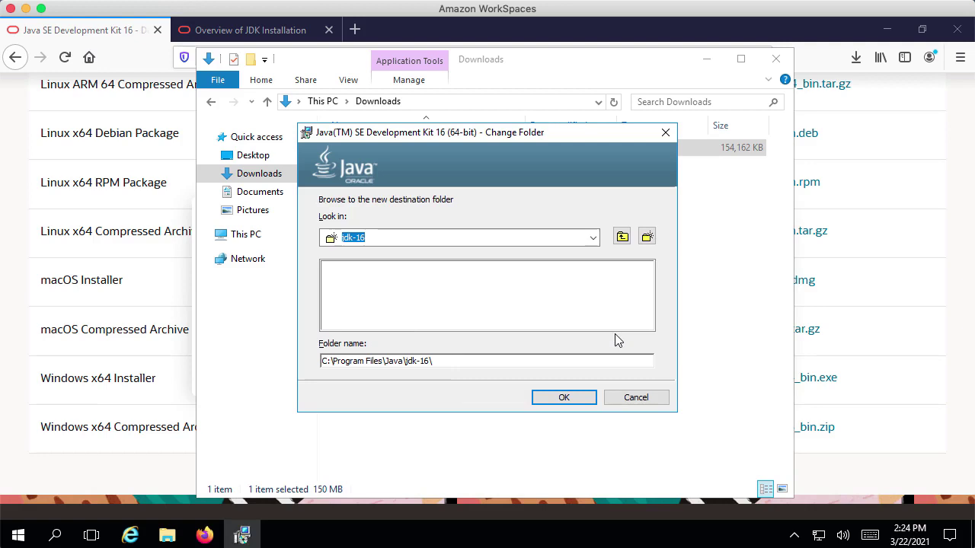
{"action": "left_click_drag", "start_coordinate": [449, 365], "coordinate": [277, 347]}
{"action": "key", "text": "ctrl+c"}
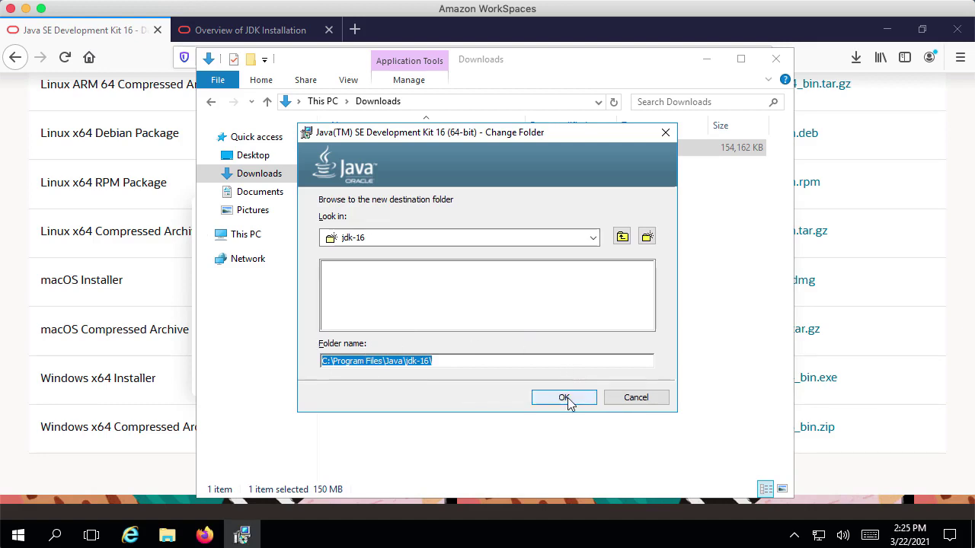
{"action": "key", "text": "super"}
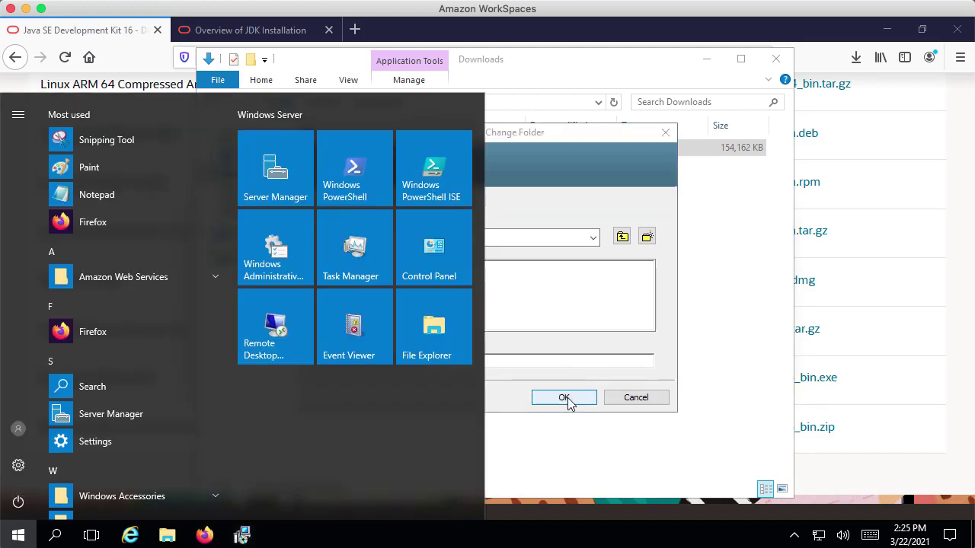
Step: Paste C:\Program Files\Java\jdk-16\ into a new Notepad note and minimize it
{"action": "type", "text": "notepad"}
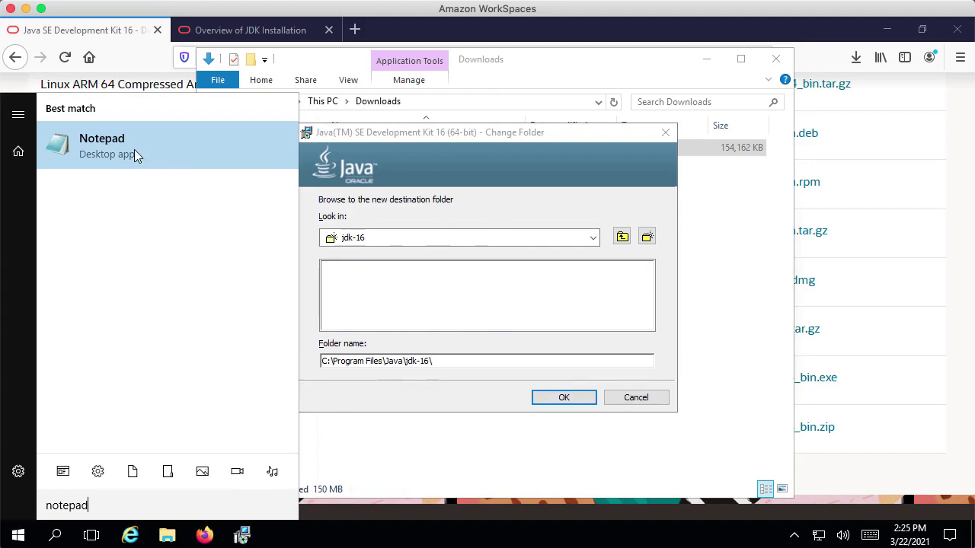
{"action": "left_click", "coordinate": [134, 151]}
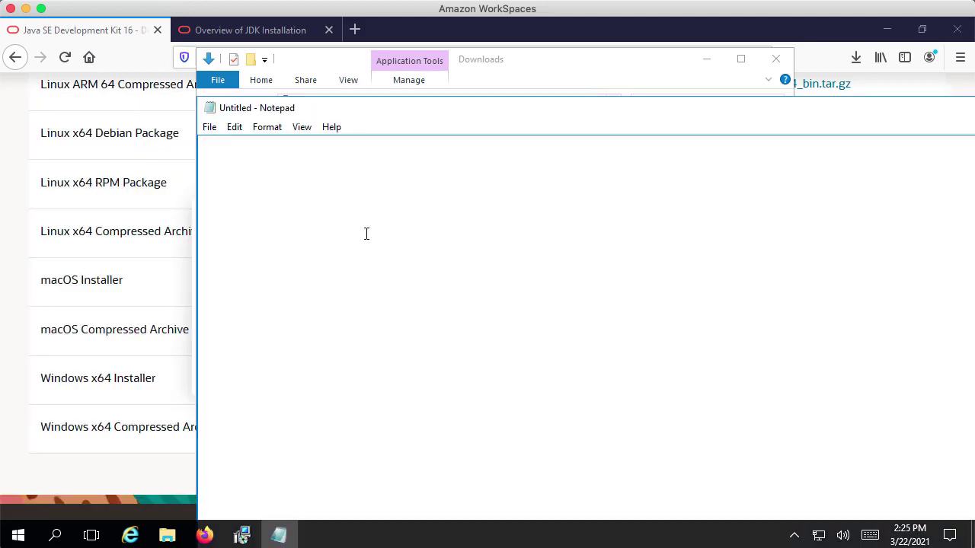
{"action": "key", "text": "ctrl+v"}
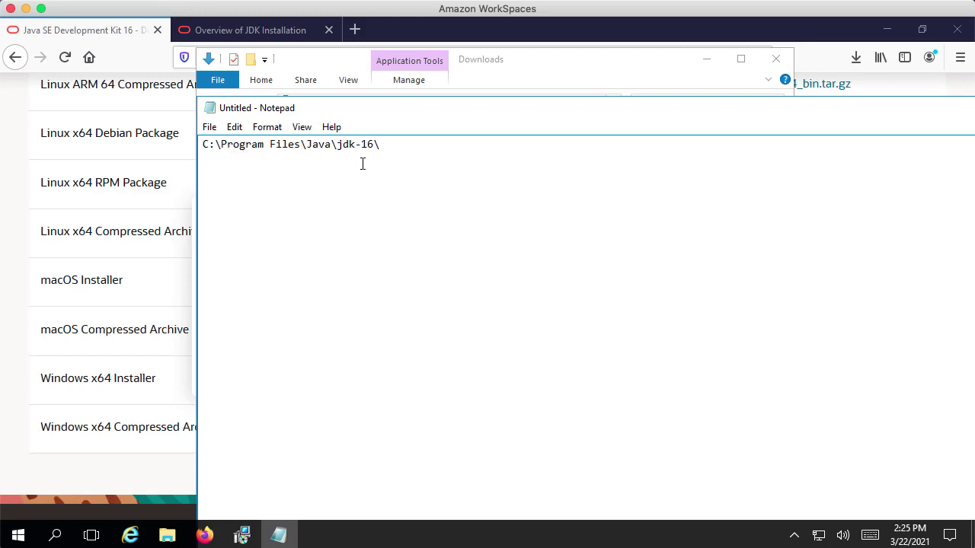
{"action": "key", "text": "super+Tab"}
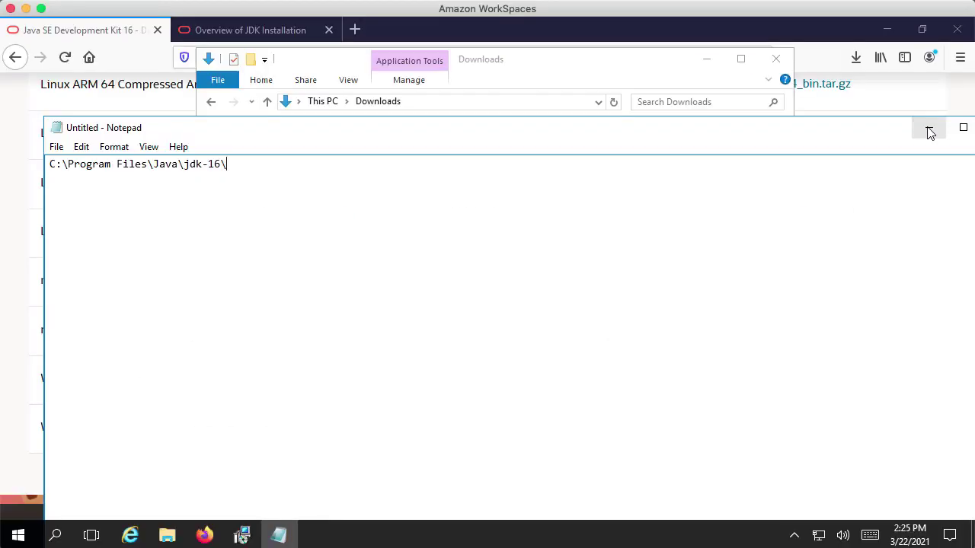
{"action": "left_click", "coordinate": [929, 132]}
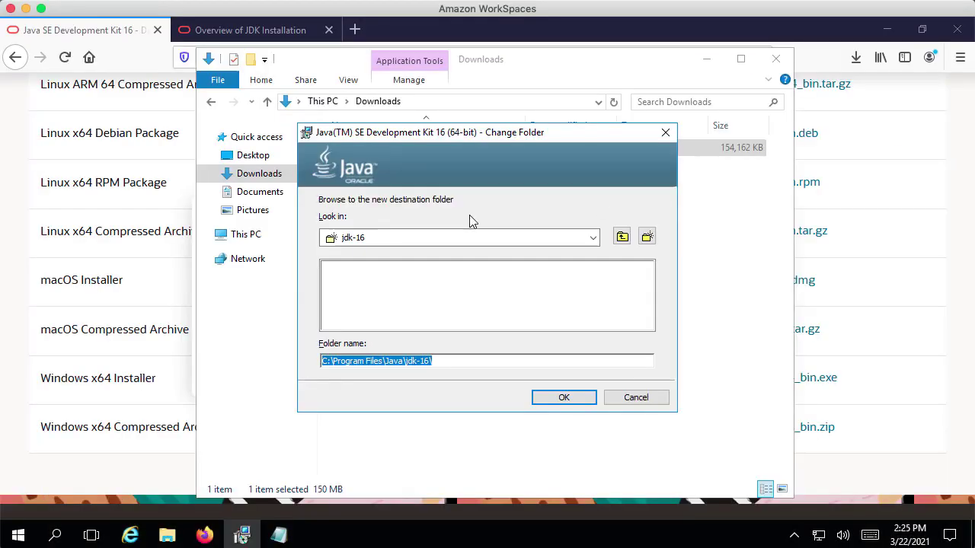
Step: Keep the default folder C:\Program Files\Java\jdk-16\, install JDK 16, and close the completed installer
{"action": "left_click", "coordinate": [636, 397]}
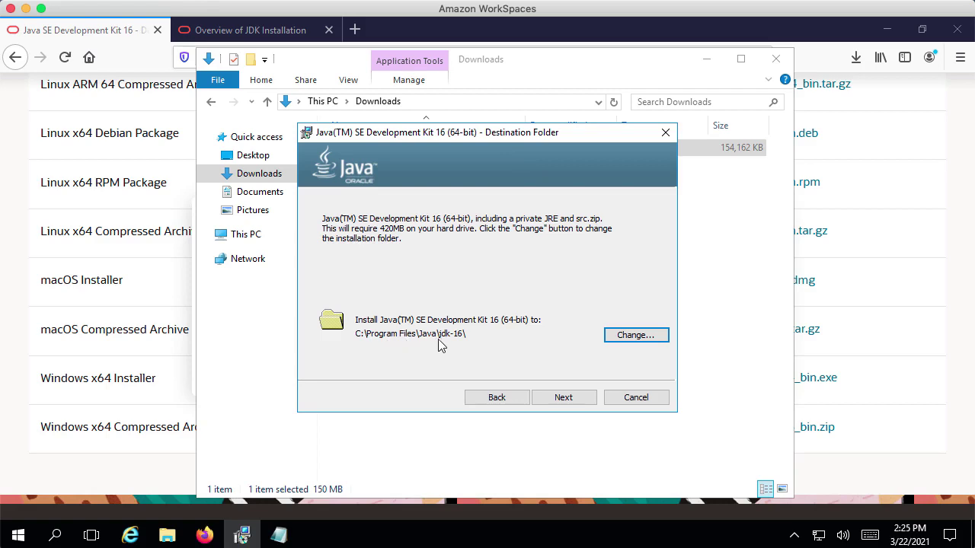
{"action": "left_click", "coordinate": [564, 398]}
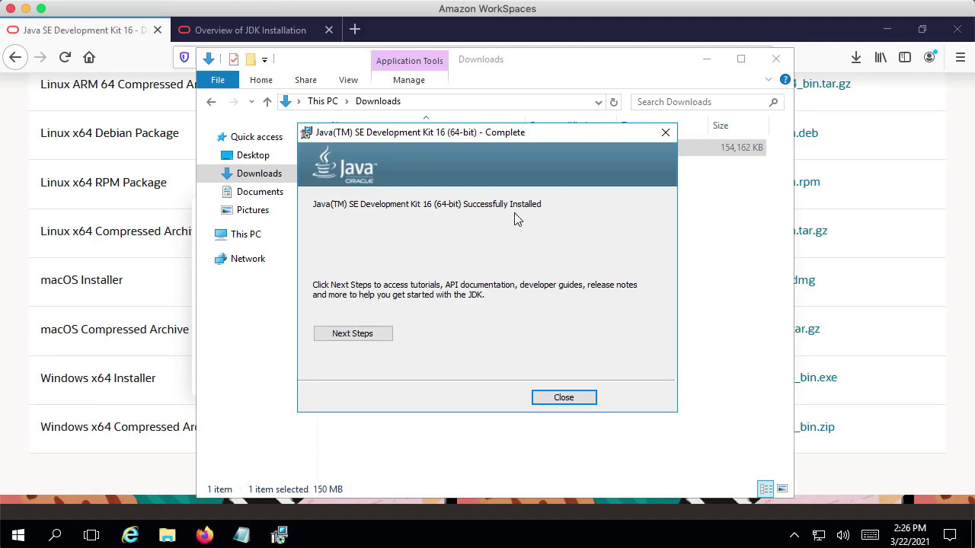
{"action": "key", "text": "Return"}
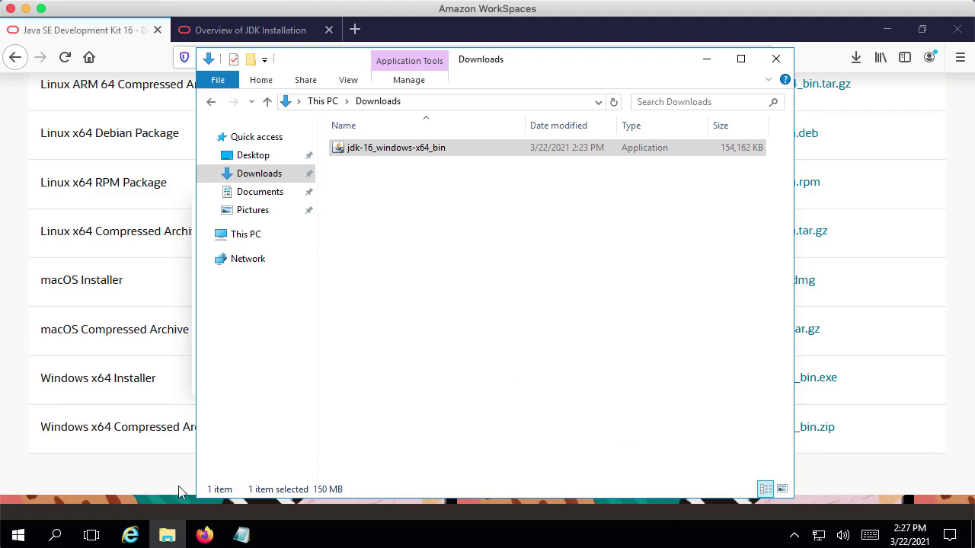
Step: Search Windows for 'envir' and launch Edit the system environment variables
{"action": "left_click", "coordinate": [392, 337]}
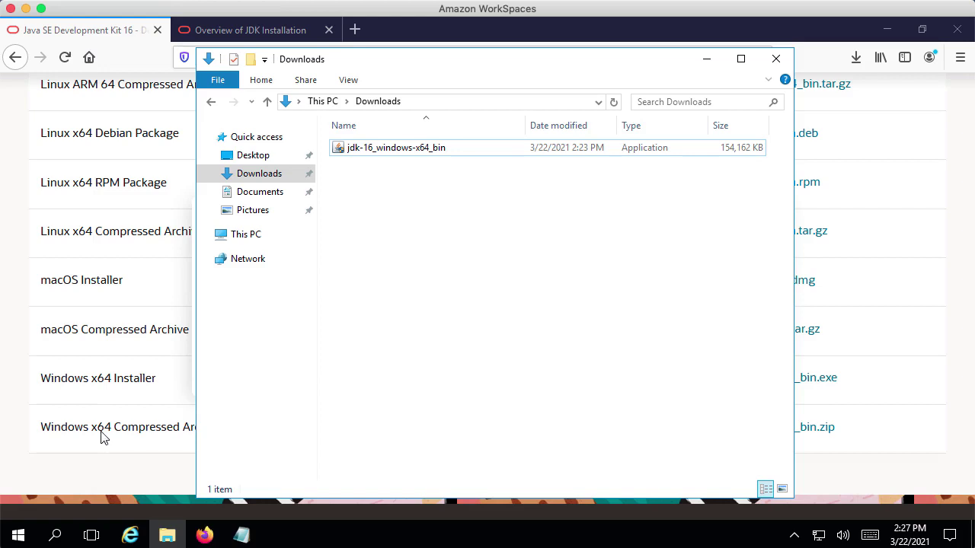
{"action": "left_click", "coordinate": [52, 536]}
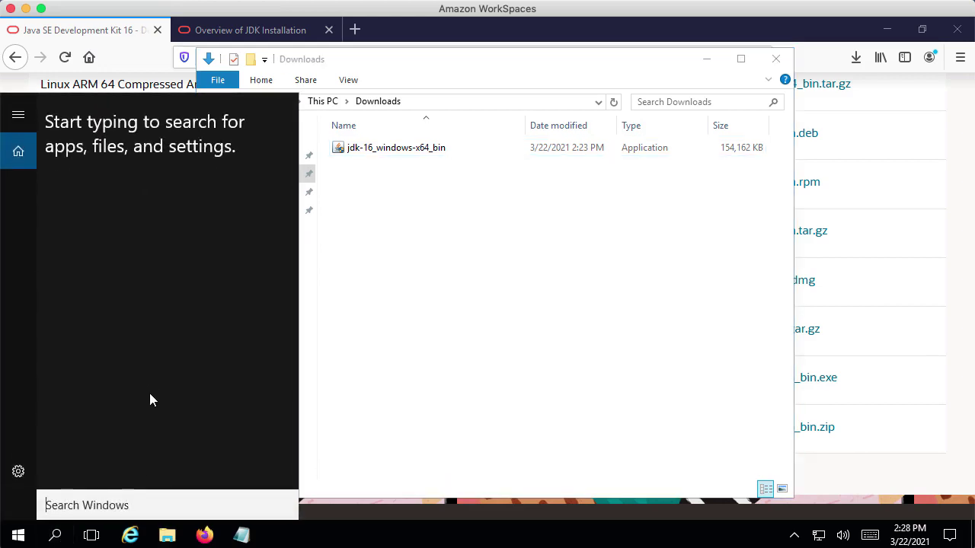
{"action": "type", "text": "envir"}
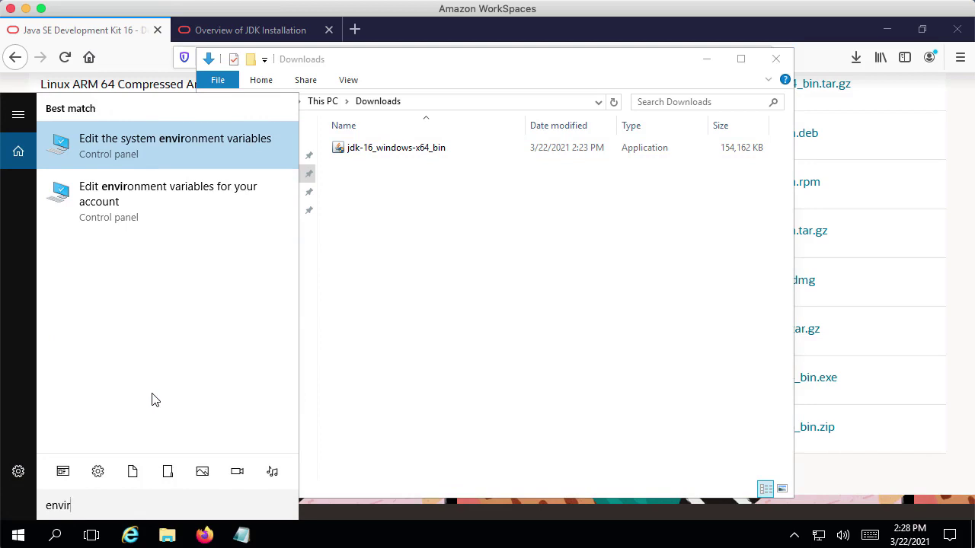
{"action": "left_click", "coordinate": [131, 152]}
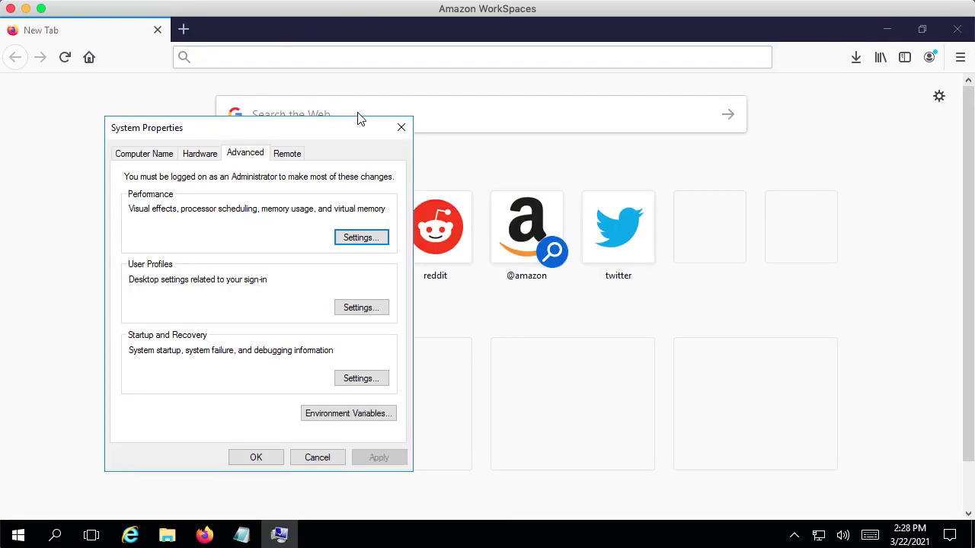
Step: Minimize Firefox and move the System Properties dialog slightly up
{"action": "left_click_drag", "start_coordinate": [358, 120], "coordinate": [403, 96]}
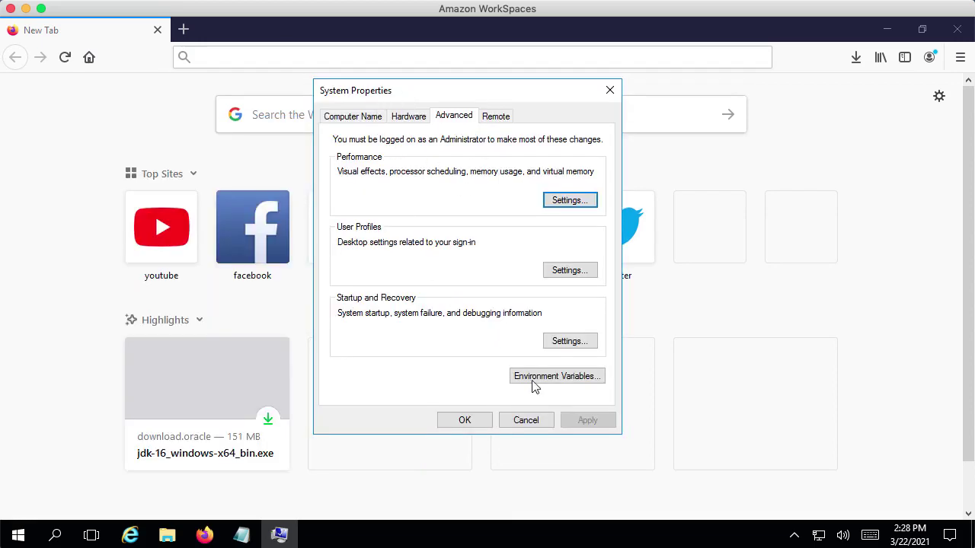
{"action": "left_click", "coordinate": [888, 29]}
{"action": "left_click_drag", "start_coordinate": [494, 93], "coordinate": [492, 79]}
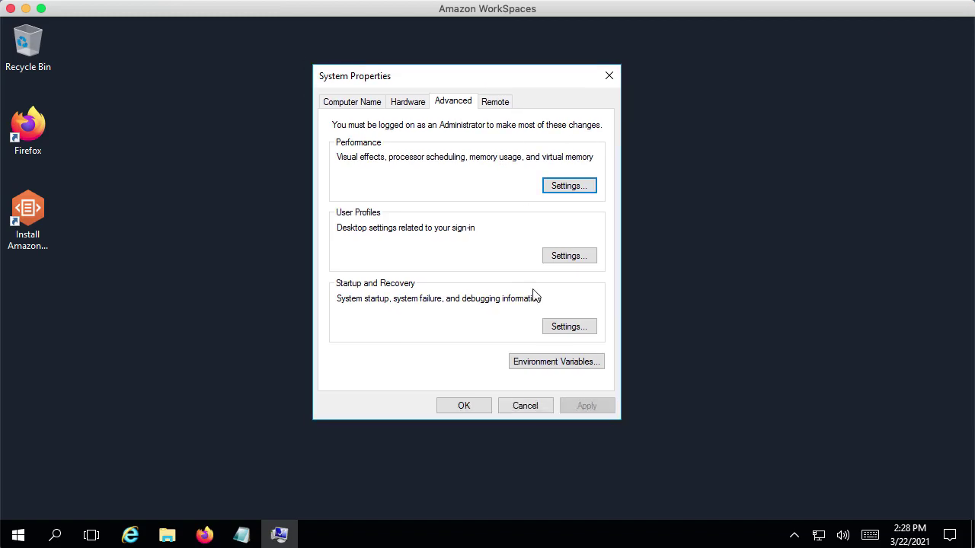
Step: Edit the system Path in Environment Variables, add a blank entry, and return to the JDK-path note
{"action": "left_click", "coordinate": [545, 365]}
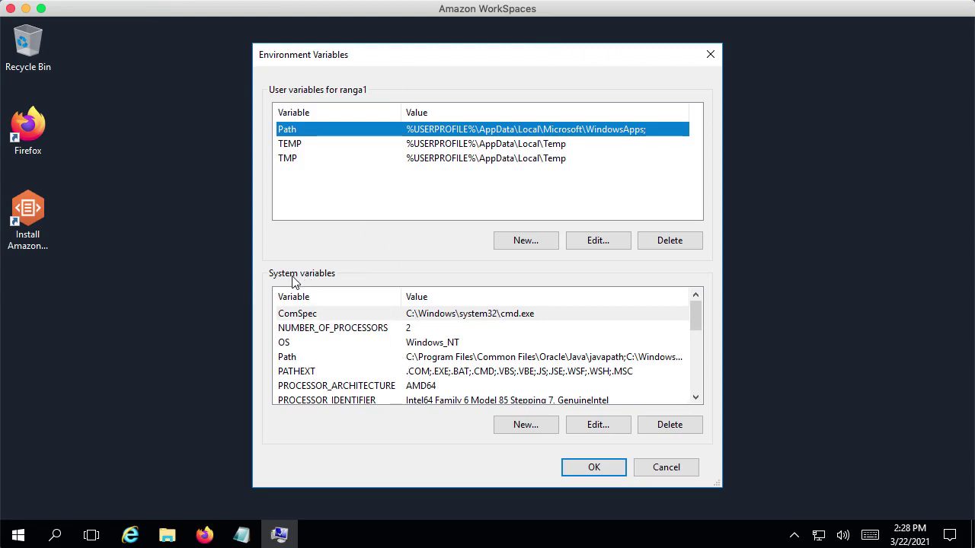
{"action": "left_click", "coordinate": [329, 358]}
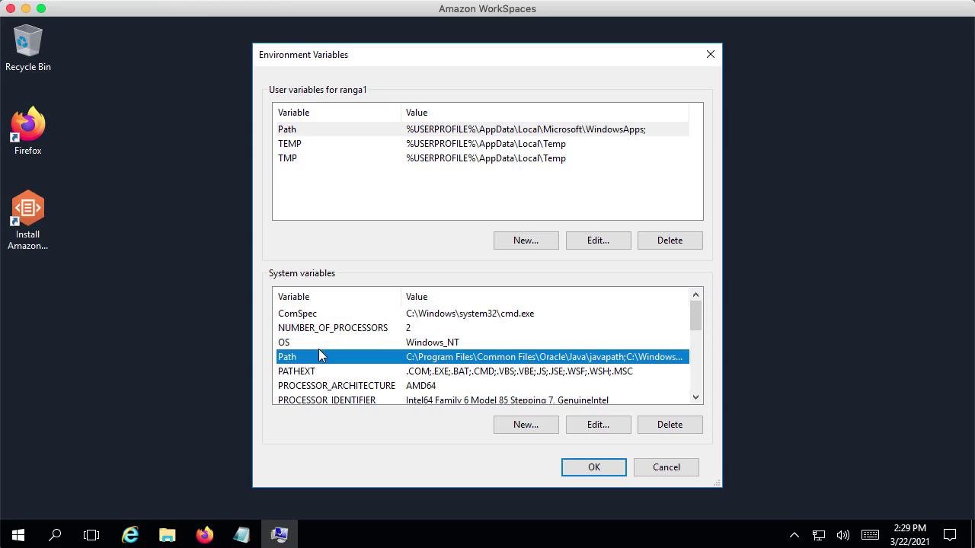
{"action": "left_click", "coordinate": [598, 425]}
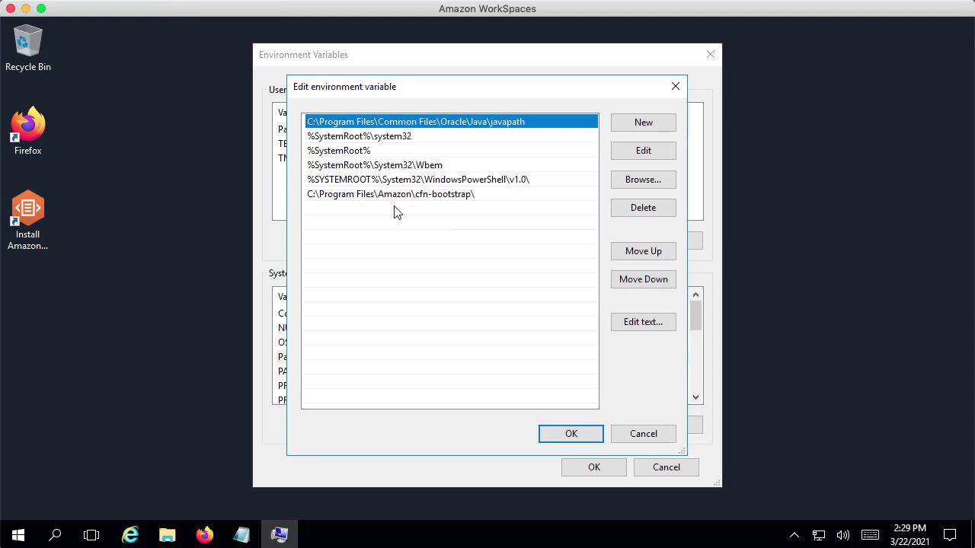
{"action": "left_click", "coordinate": [646, 126]}
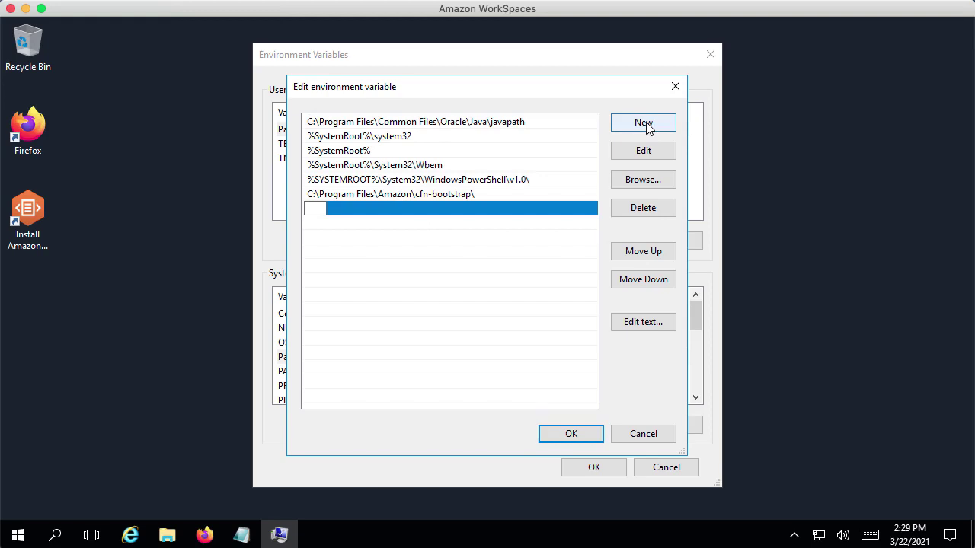
{"action": "key", "text": "alt+Tab"}
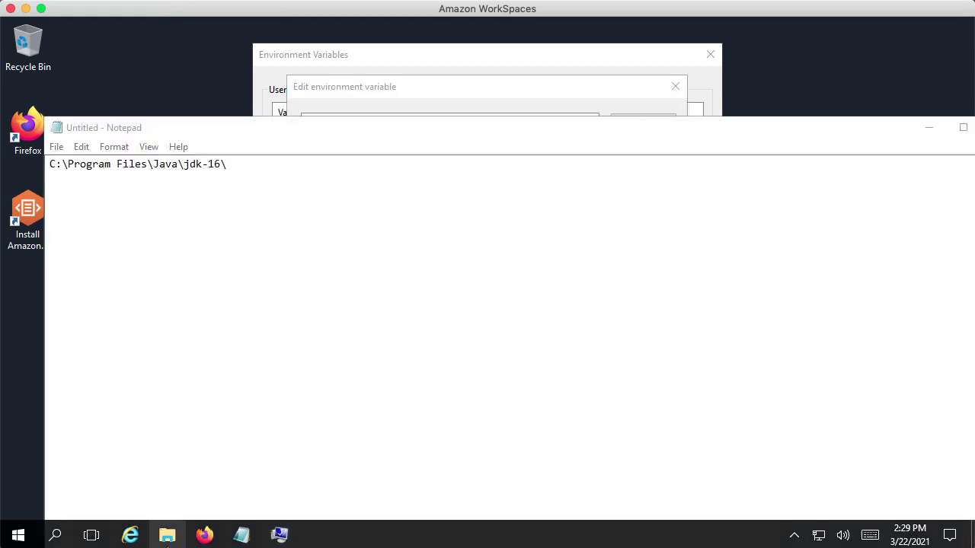
Step: In the Downloads File Explorer window, go to the C:\ drive via the address bar
{"action": "left_click", "coordinate": [168, 537]}
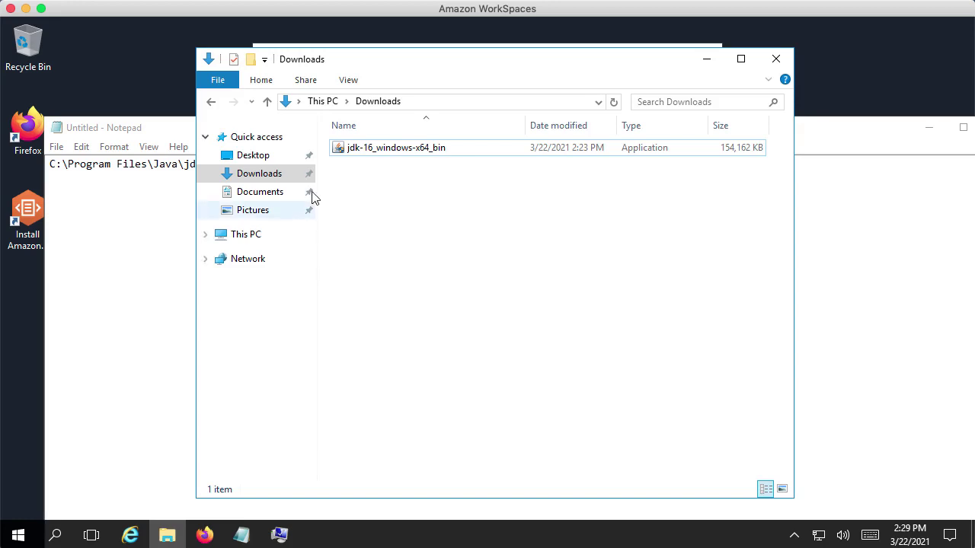
{"action": "left_click", "coordinate": [322, 101]}
{"action": "left_click", "coordinate": [370, 96]}
{"action": "type", "text": "c:\\"}
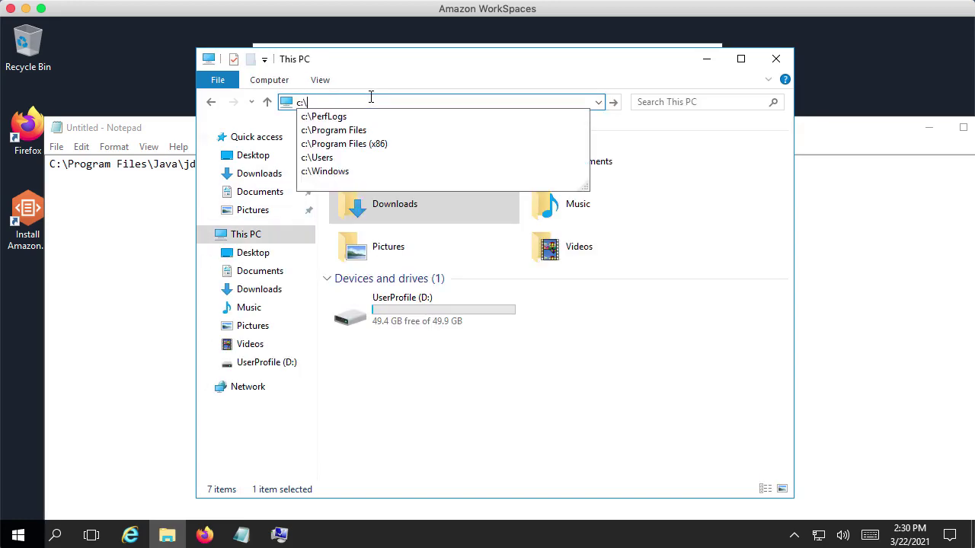
{"action": "key", "text": "Return"}
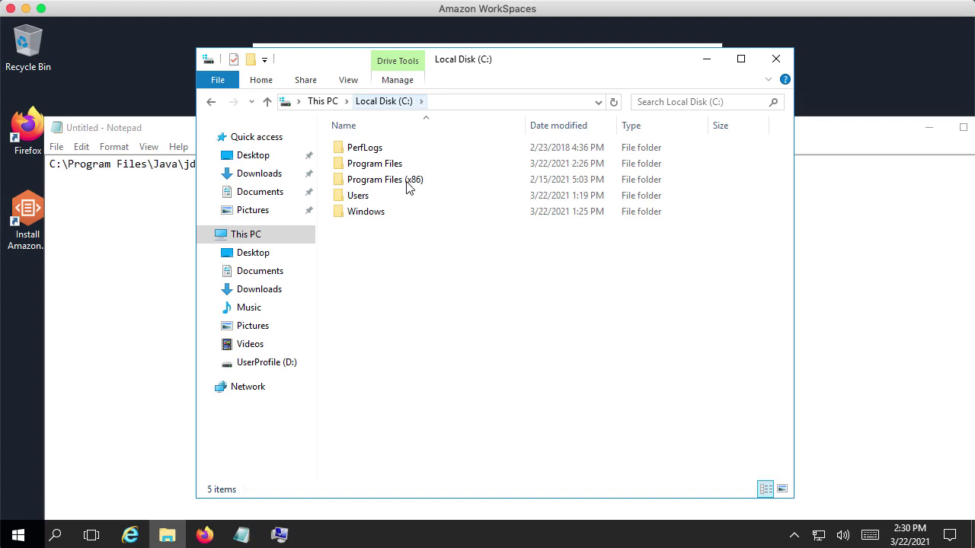
Step: Open Program Files > Java > jdk-16 > bin and copy the path C:\Program Files\Java\jdk-16\bin
{"action": "left_click", "coordinate": [385, 171]}
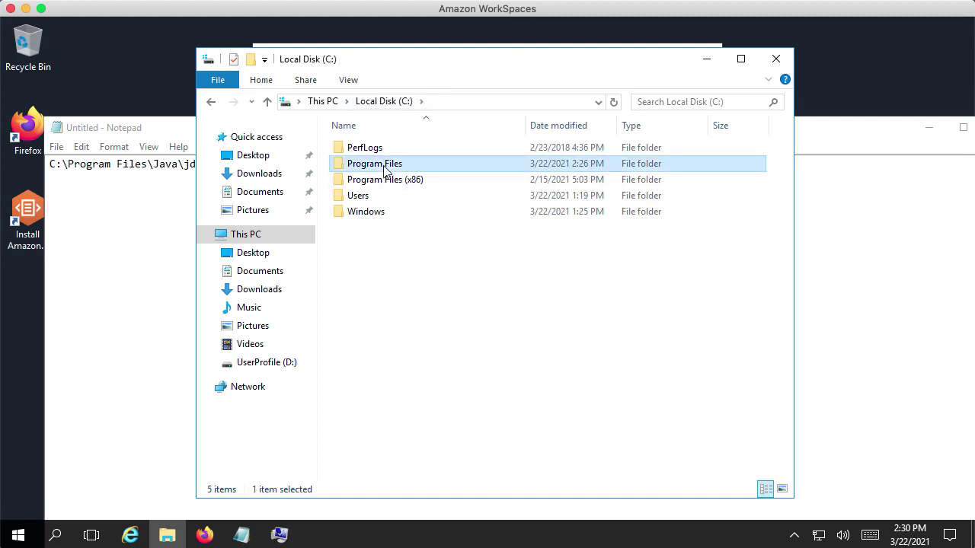
{"action": "double_click", "coordinate": [385, 170]}
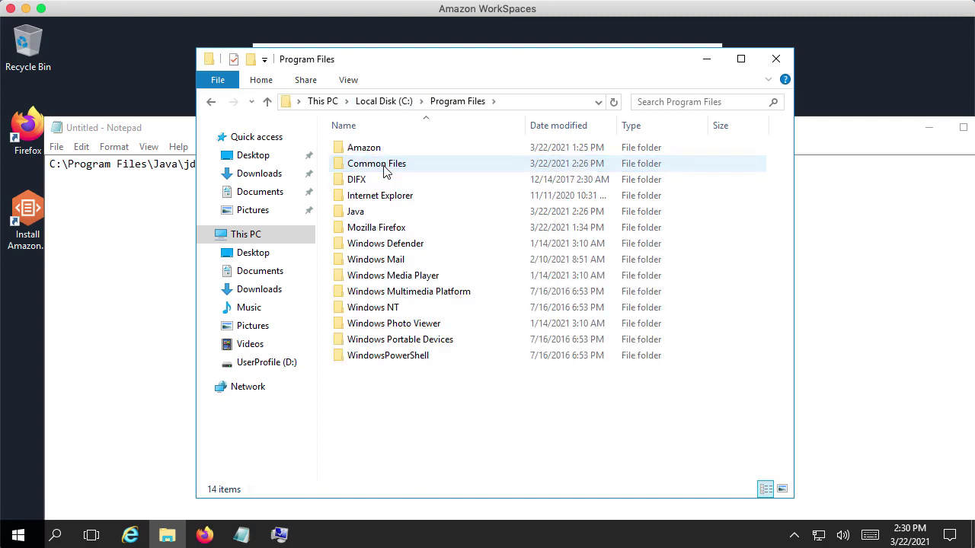
{"action": "double_click", "coordinate": [357, 213]}
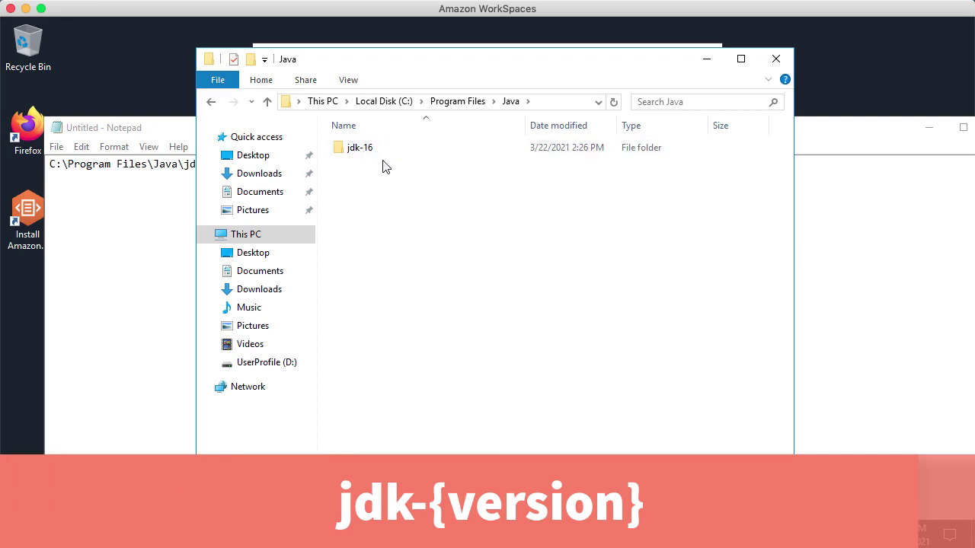
{"action": "double_click", "coordinate": [360, 148]}
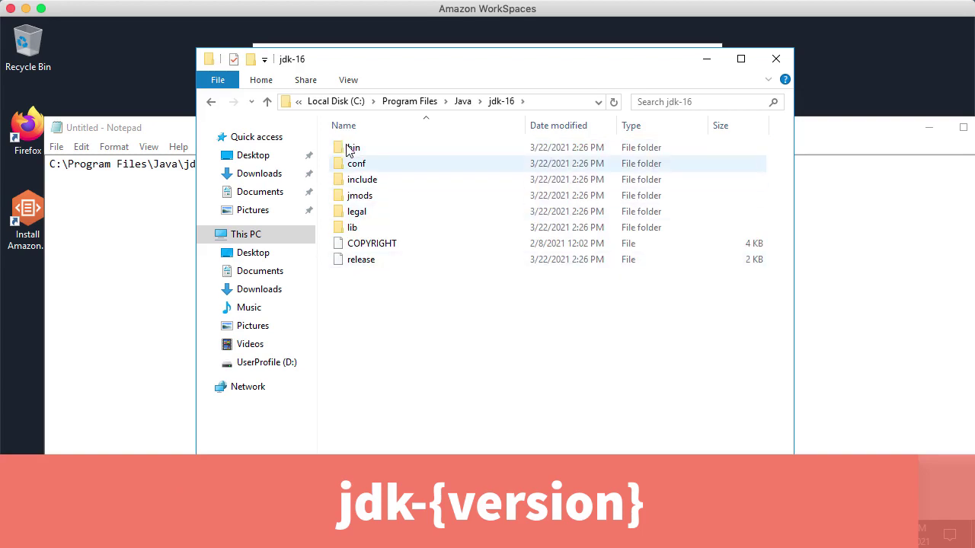
{"action": "double_click", "coordinate": [352, 148]}
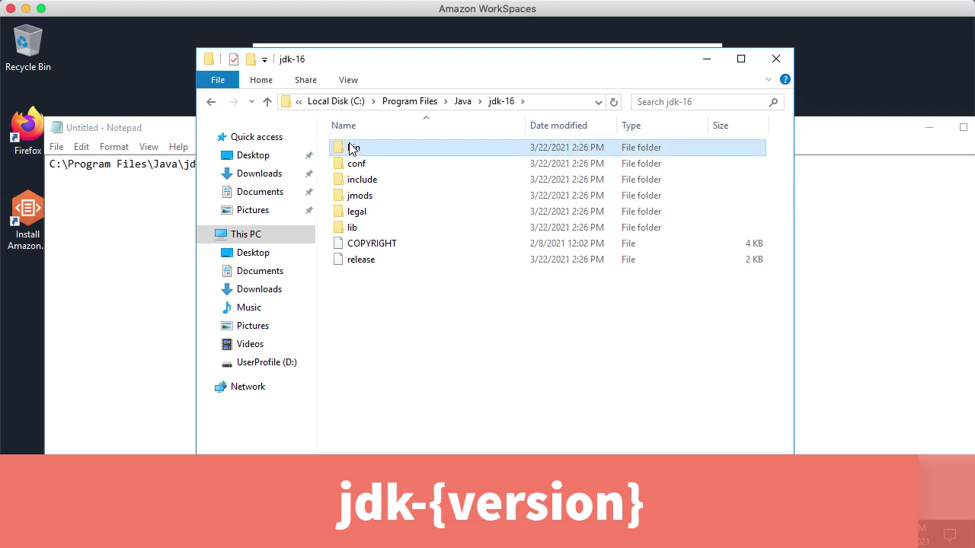
{"action": "left_click", "coordinate": [573, 104]}
{"action": "key", "text": "ctrl+c"}
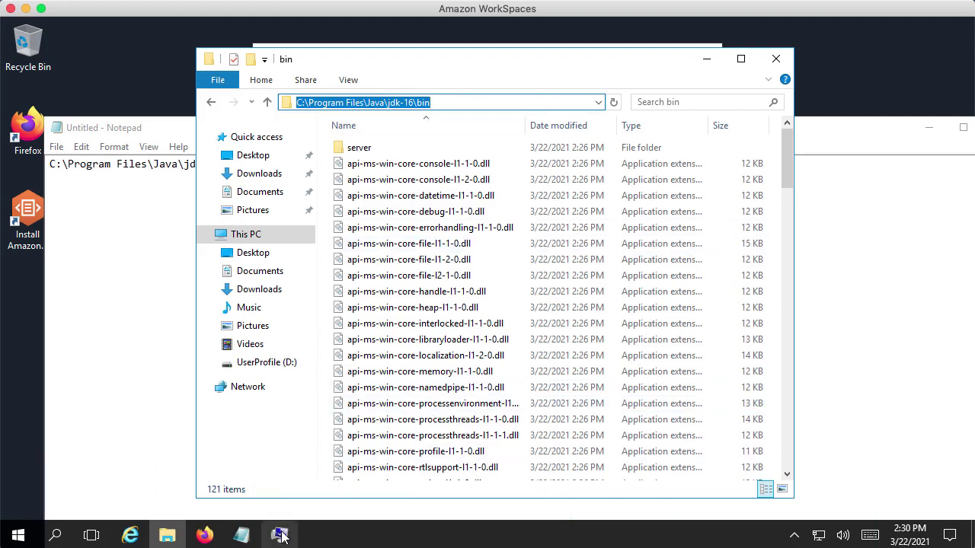
{"action": "mouse_move", "coordinate": [280, 536]}
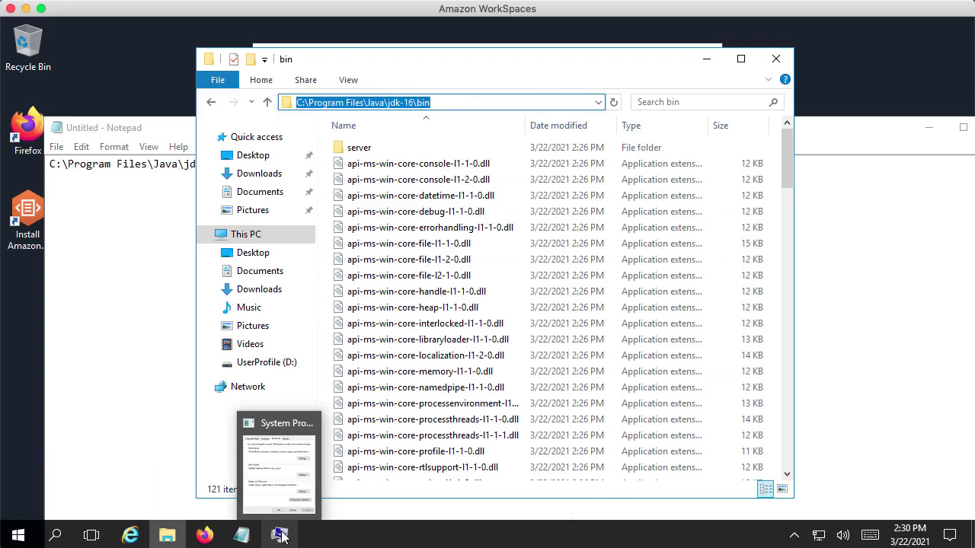
Step: Add C:\Program Files\Java\jdk-16\bin as a new Path entry and move it to the top
{"action": "left_click", "coordinate": [283, 491]}
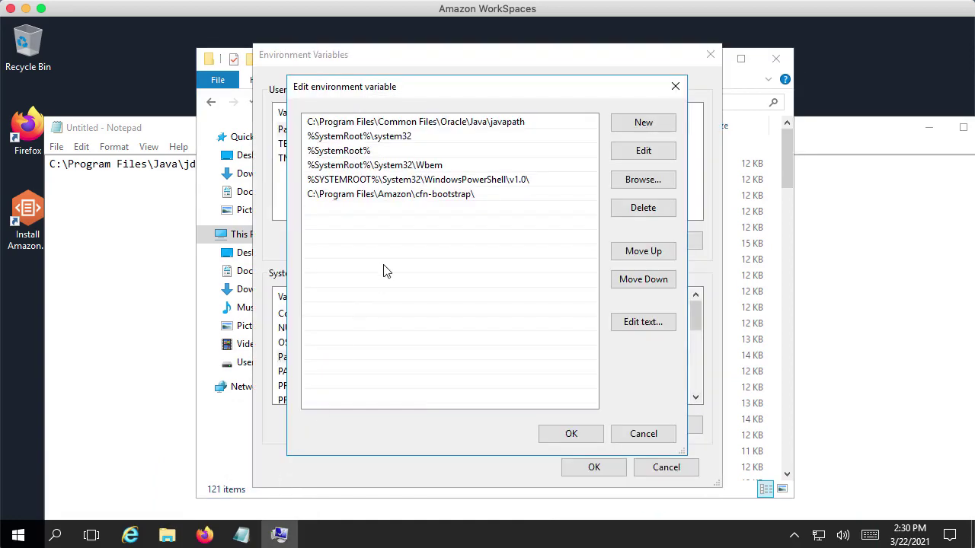
{"action": "left_click", "coordinate": [644, 126]}
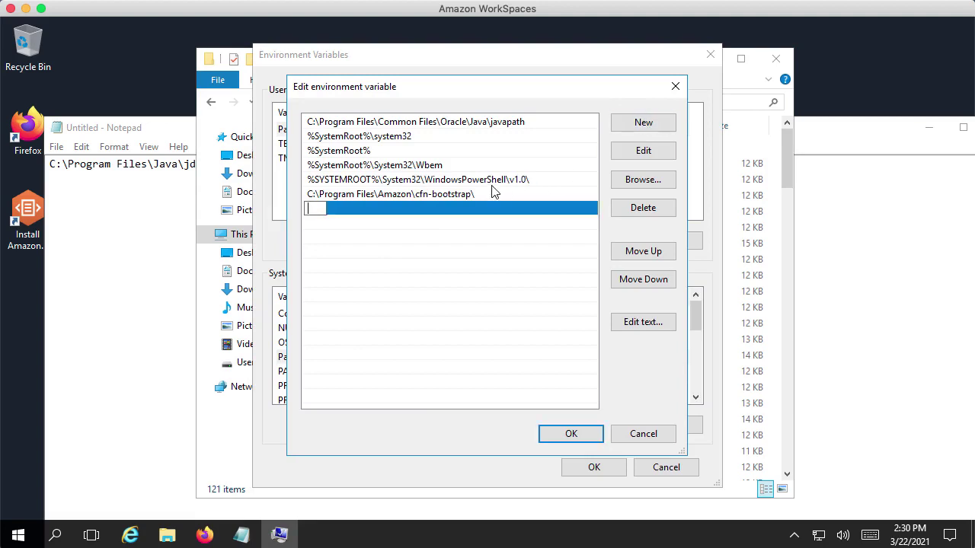
{"action": "key", "text": "ctrl+v"}
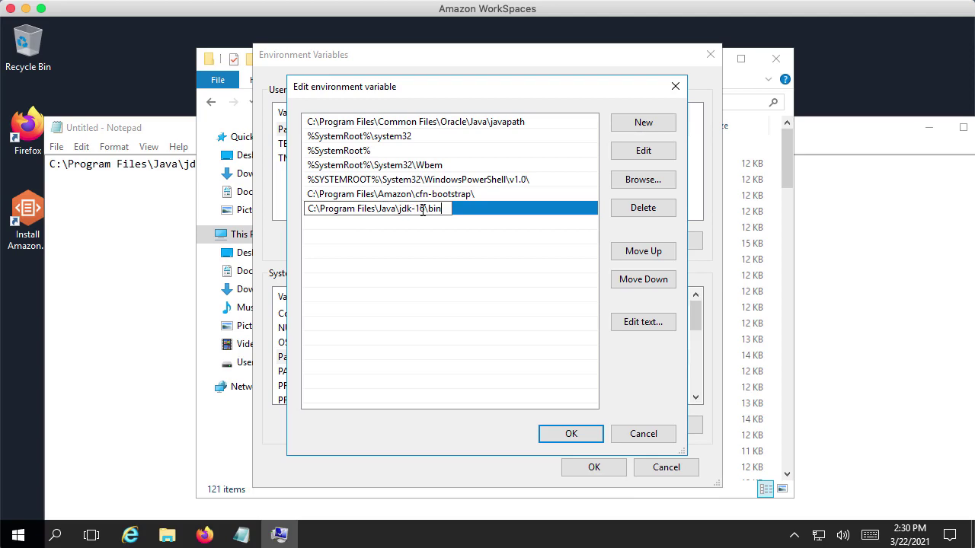
{"action": "key", "text": "Return"}
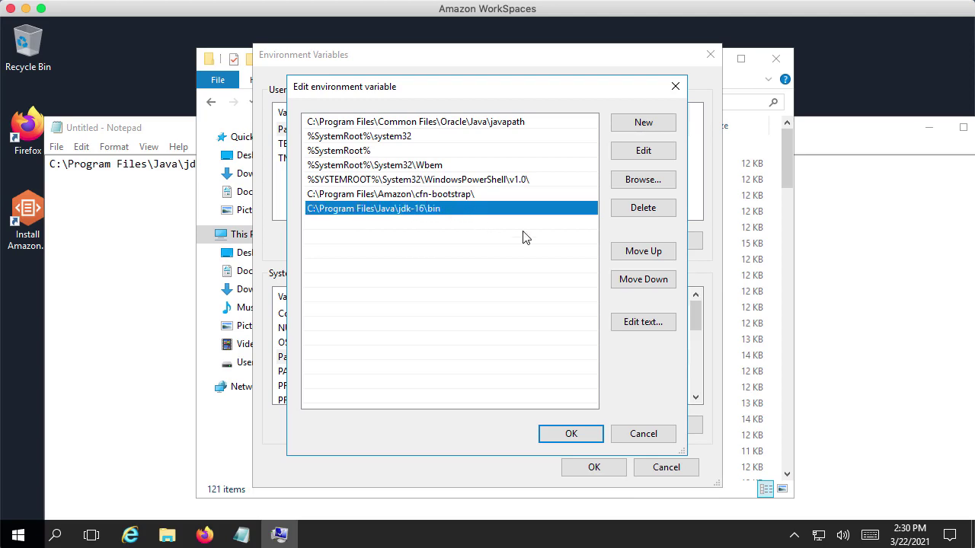
{"action": "left_click", "coordinate": [643, 251]}
{"action": "left_click", "coordinate": [643, 251]}
{"action": "left_click", "coordinate": [643, 251]}
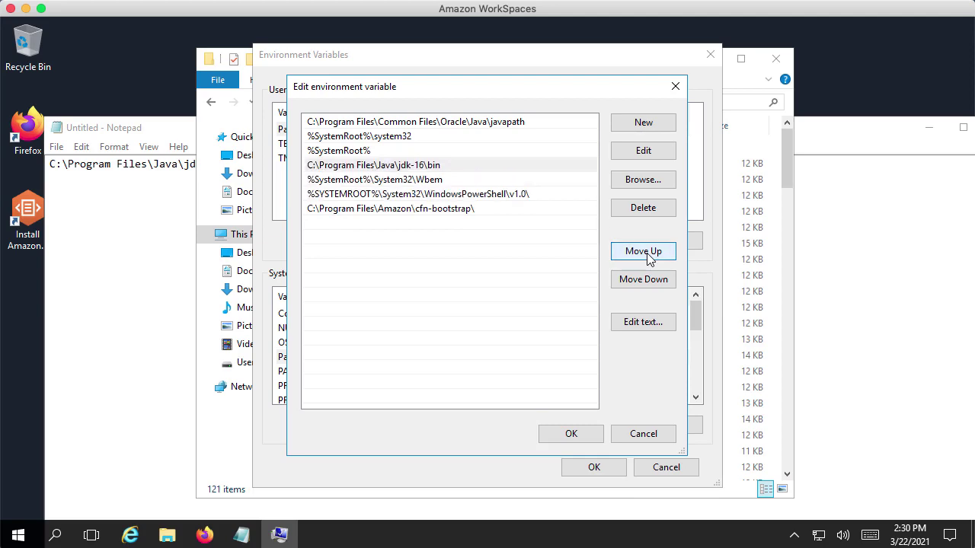
{"action": "left_click", "coordinate": [644, 251]}
{"action": "left_click", "coordinate": [644, 252]}
{"action": "left_click", "coordinate": [644, 252]}
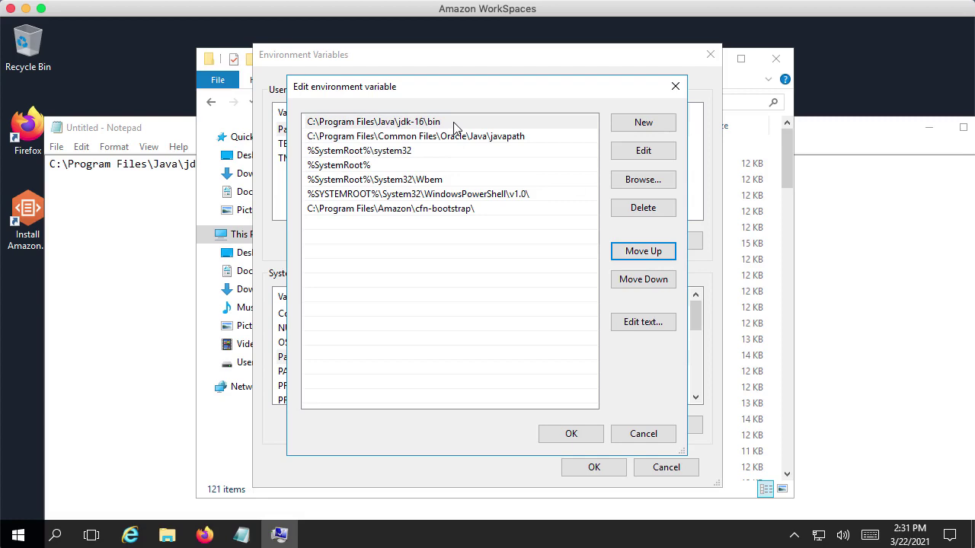
Step: Save the Path and environment variable changes, then close System Properties and the bin folder window
{"action": "left_click", "coordinate": [456, 128]}
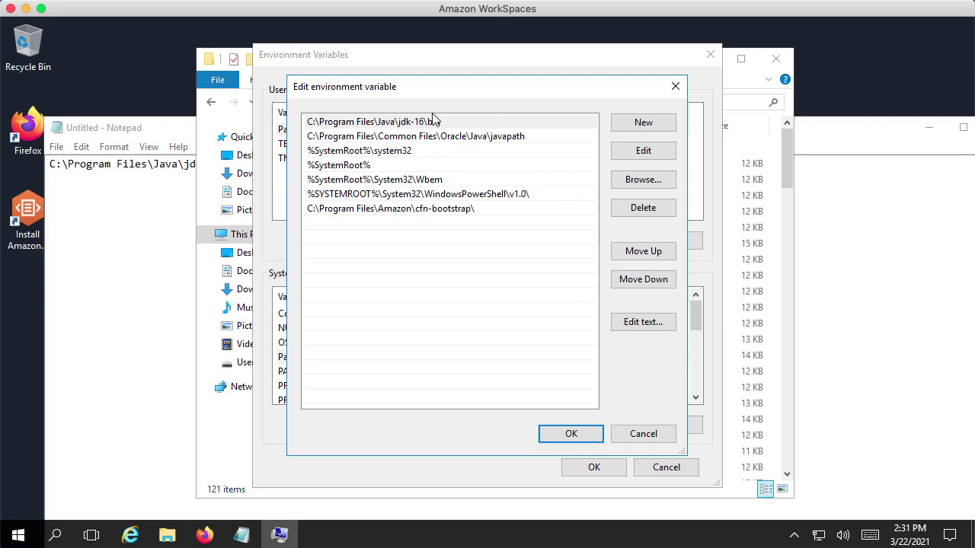
{"action": "left_click", "coordinate": [578, 434]}
{"action": "left_click", "coordinate": [596, 468]}
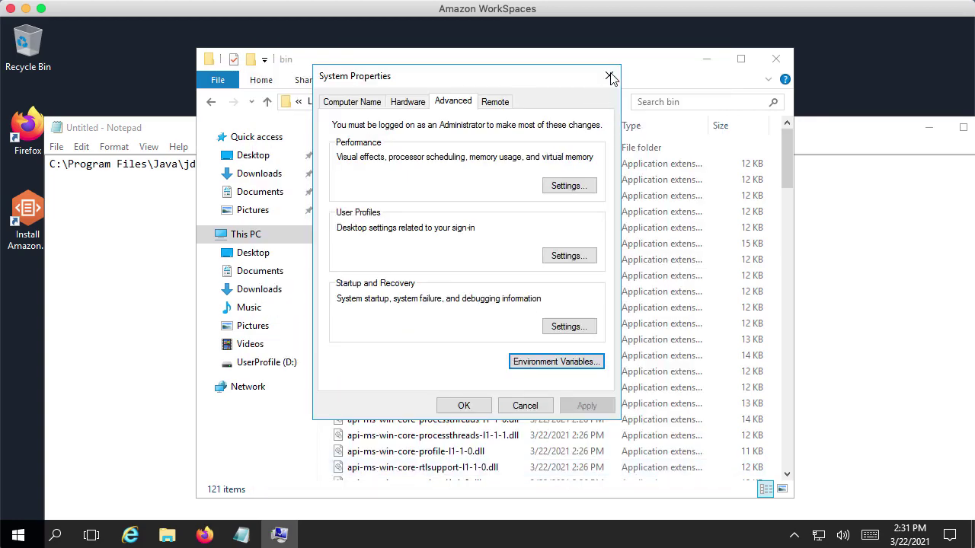
{"action": "left_click", "coordinate": [610, 78]}
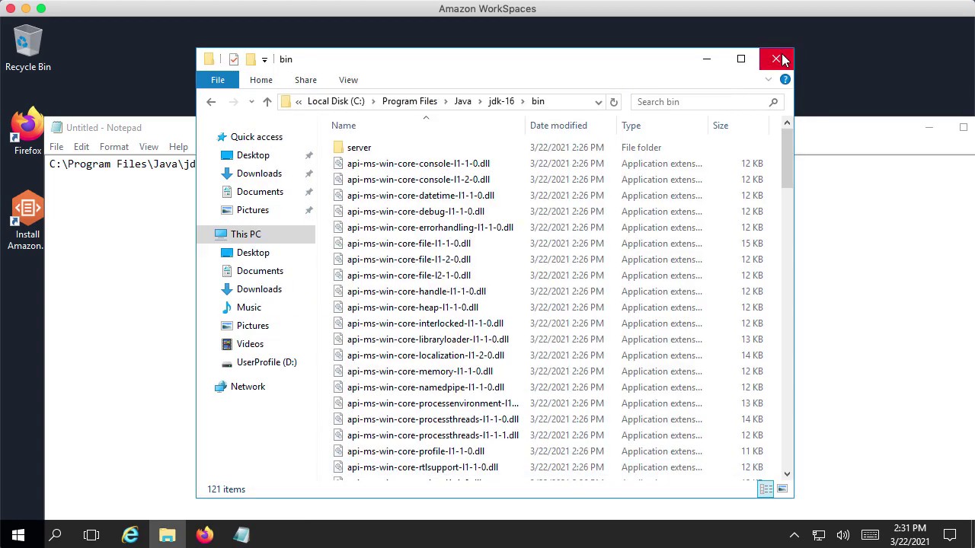
{"action": "left_click", "coordinate": [777, 59]}
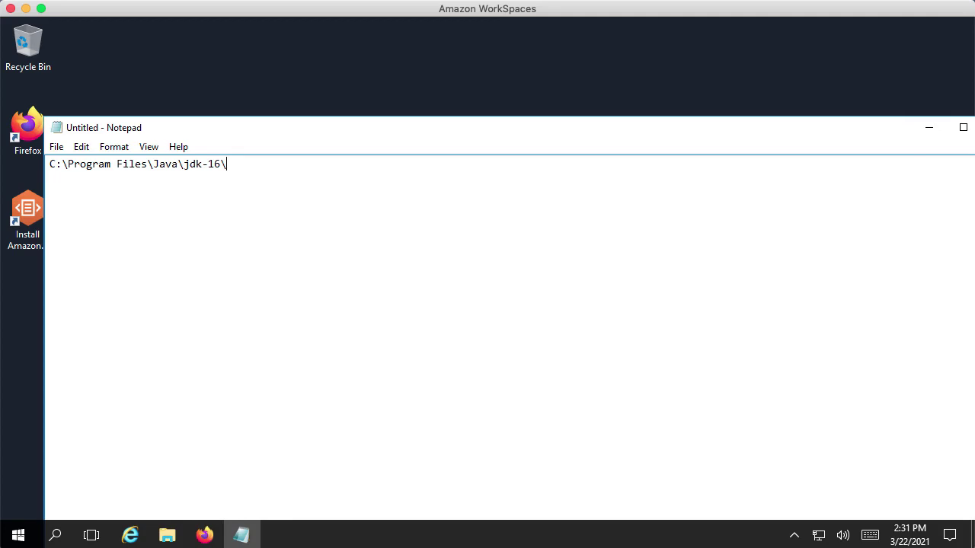
Step: Open Command Prompt and run java -version and jshell -version, both reporting version 16
{"action": "left_click", "coordinate": [53, 537]}
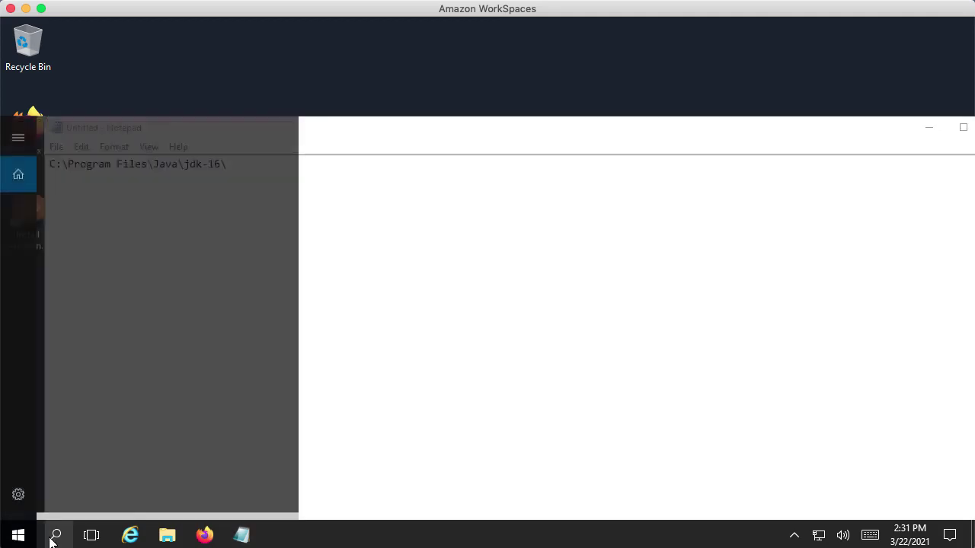
{"action": "type", "text": "cmd"}
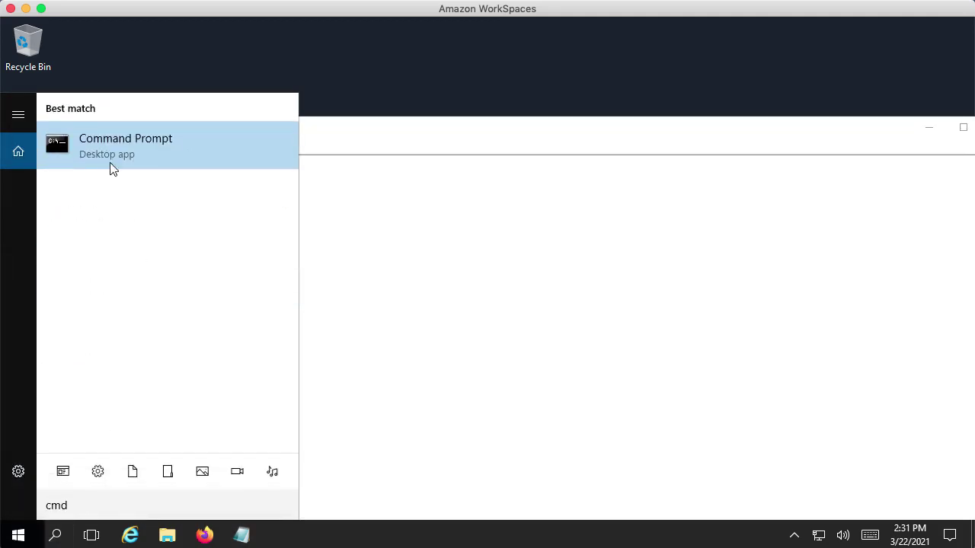
{"action": "left_click", "coordinate": [105, 147]}
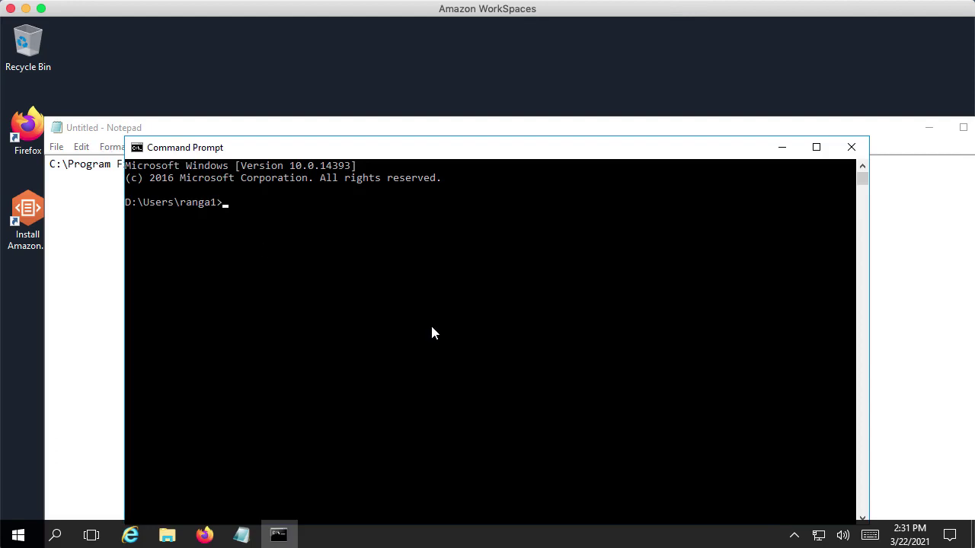
{"action": "type", "text": "java -version"}
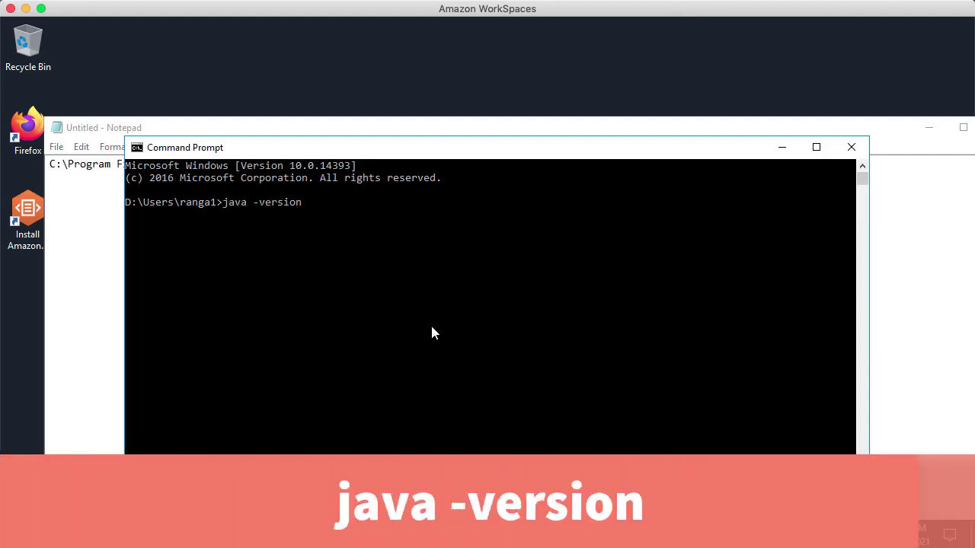
{"action": "key", "text": "Return"}
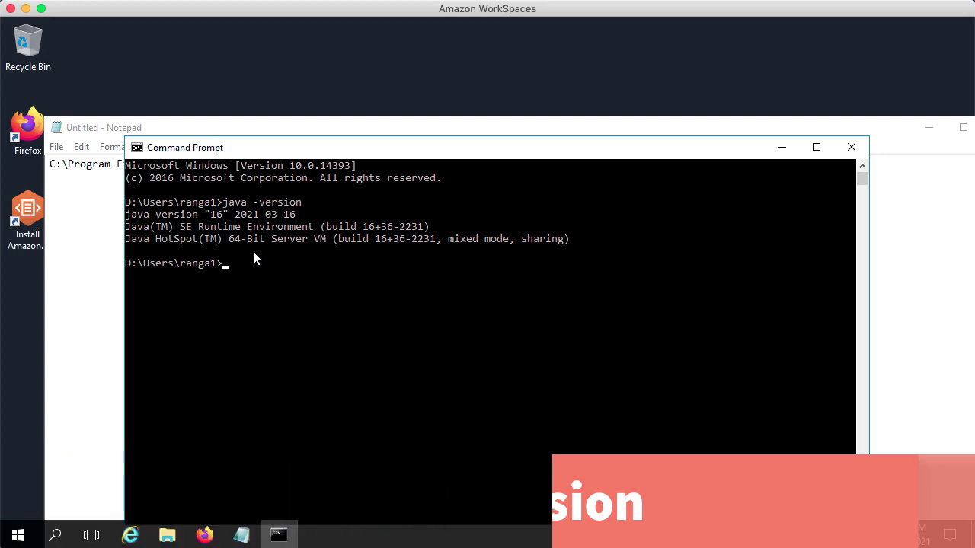
{"action": "type", "text": "he"}
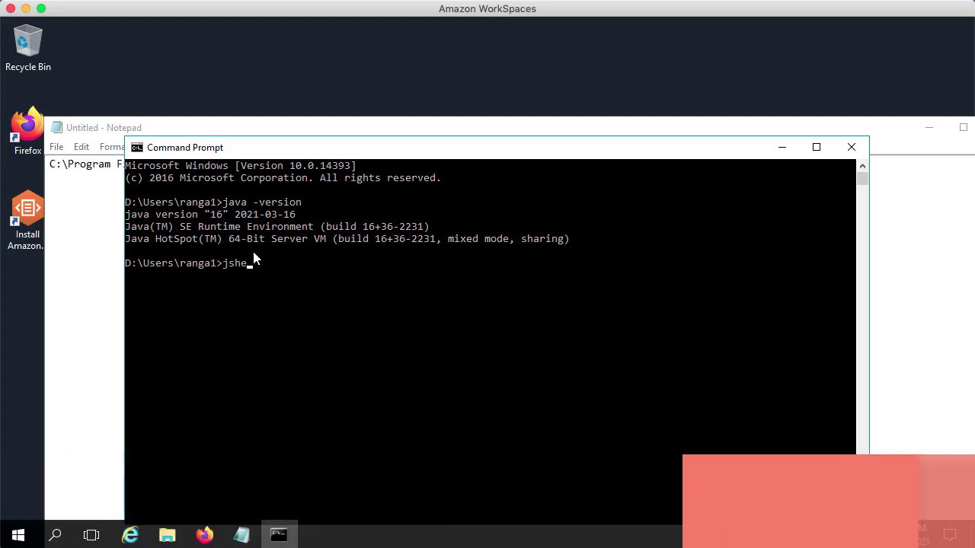
{"action": "type", "text": "ll -"}
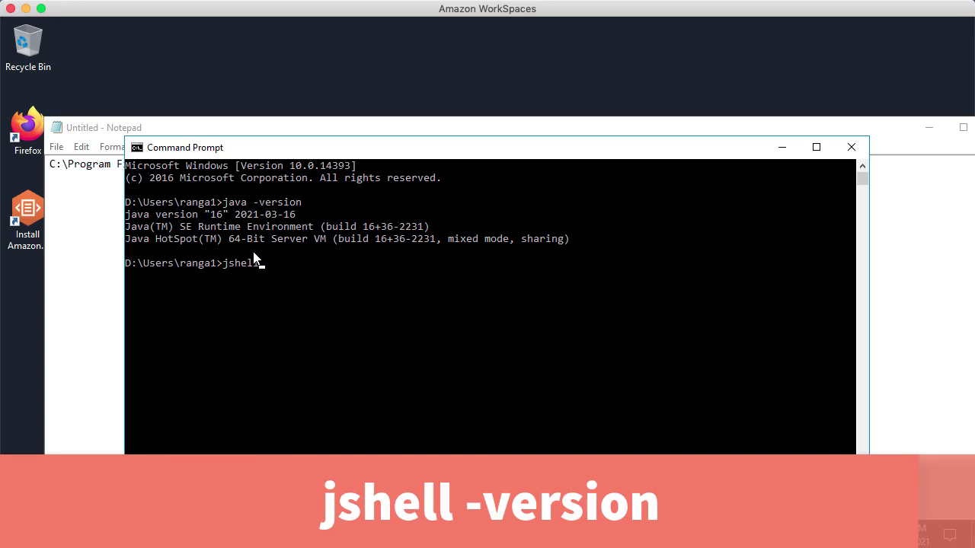
{"action": "type", "text": "version"}
{"action": "key", "text": "Return"}
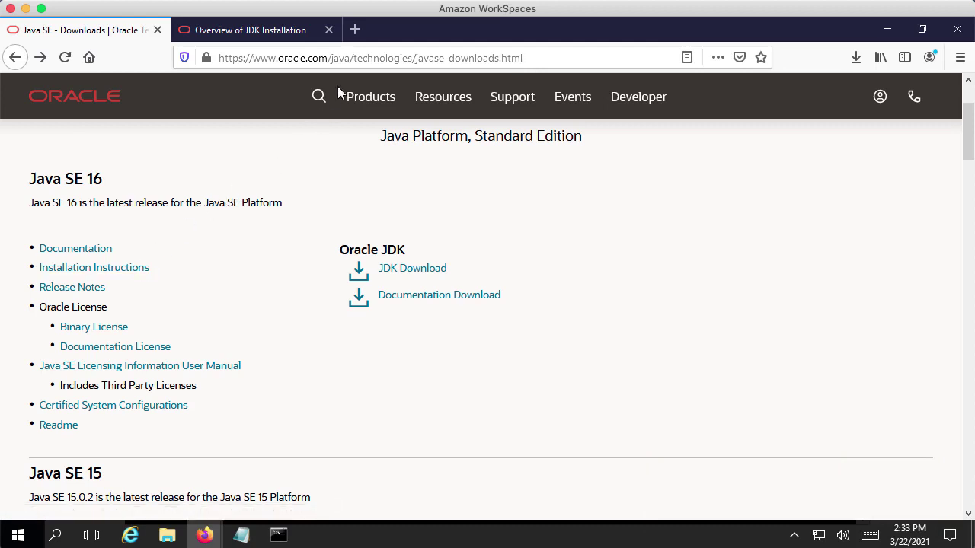
Step: Open the Java SE 16 Installation Instructions, then its chapter on installing the JDK on Microsoft Windows
{"action": "left_click", "coordinate": [103, 271]}
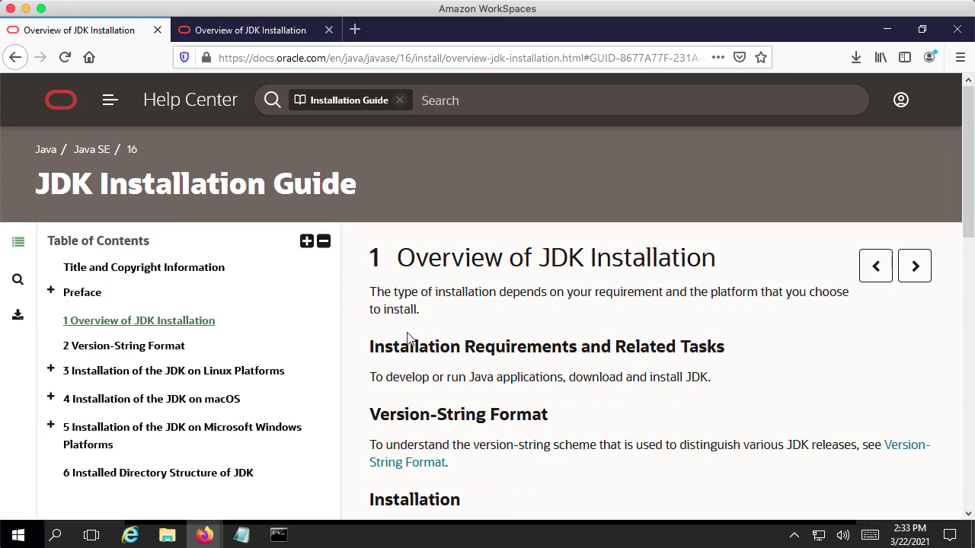
{"action": "left_click", "coordinate": [276, 432]}
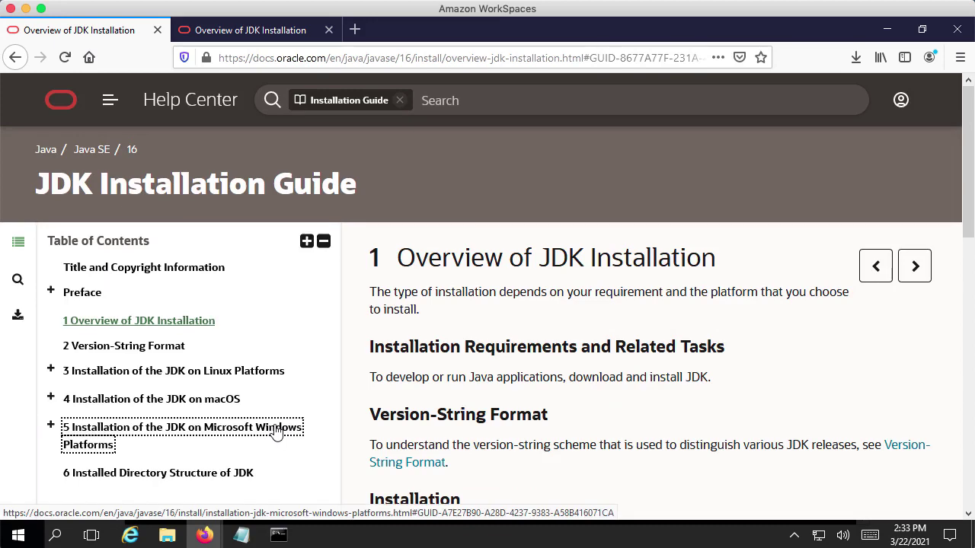